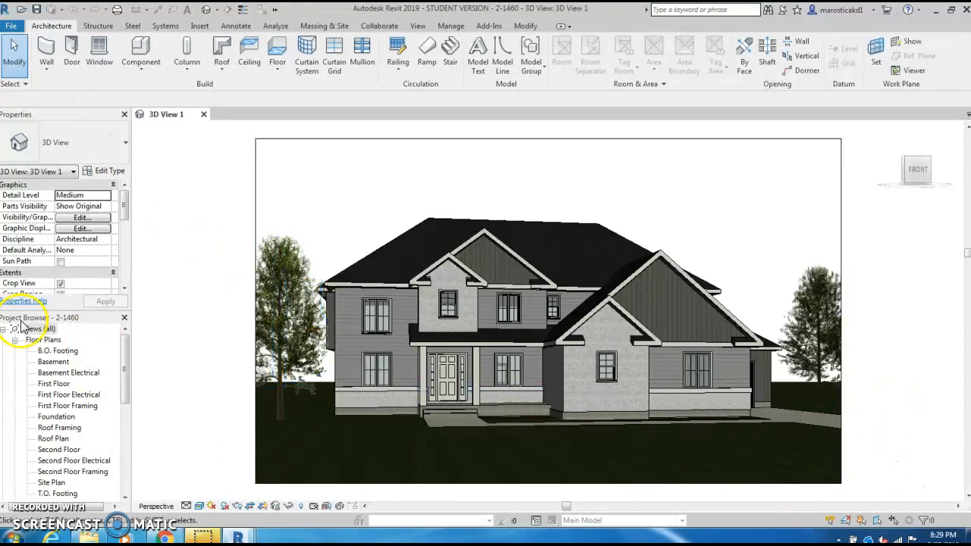
# Step: Open the saved rendering 3D View 1_2 to examine the finished exterior image of the house
pyautogui.moveTo(125, 373); pyautogui.dragTo(121, 464)
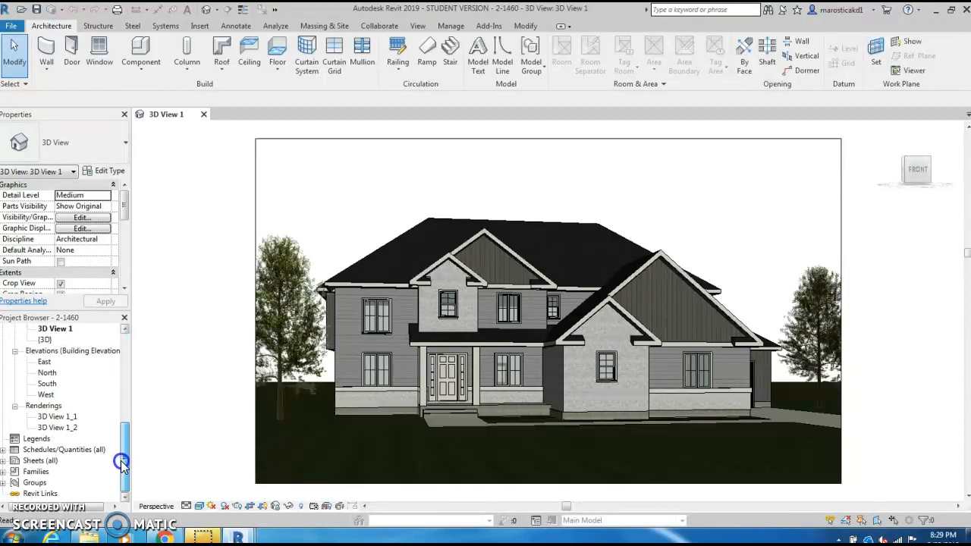
pyautogui.click(38, 407)
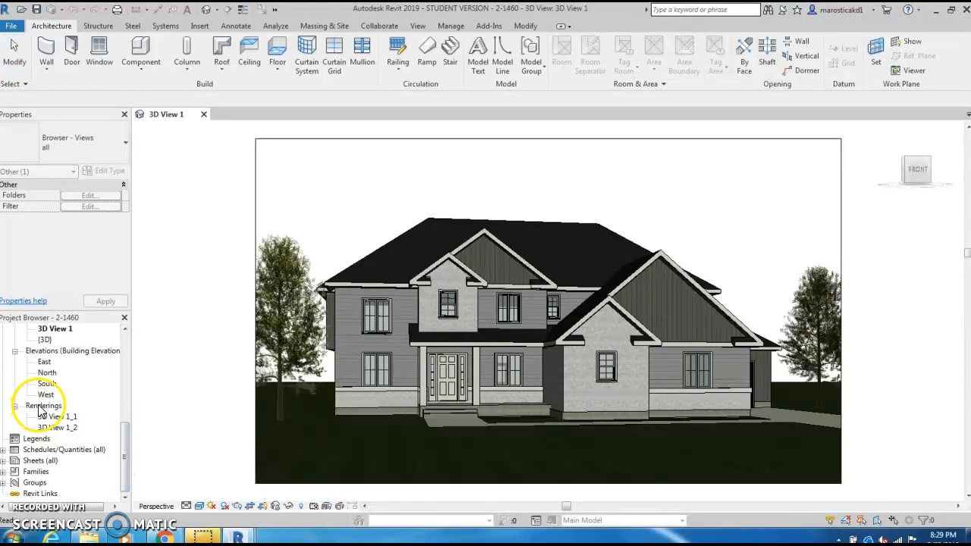
pyautogui.click(56, 416)
pyautogui.doubleClick(53, 428)
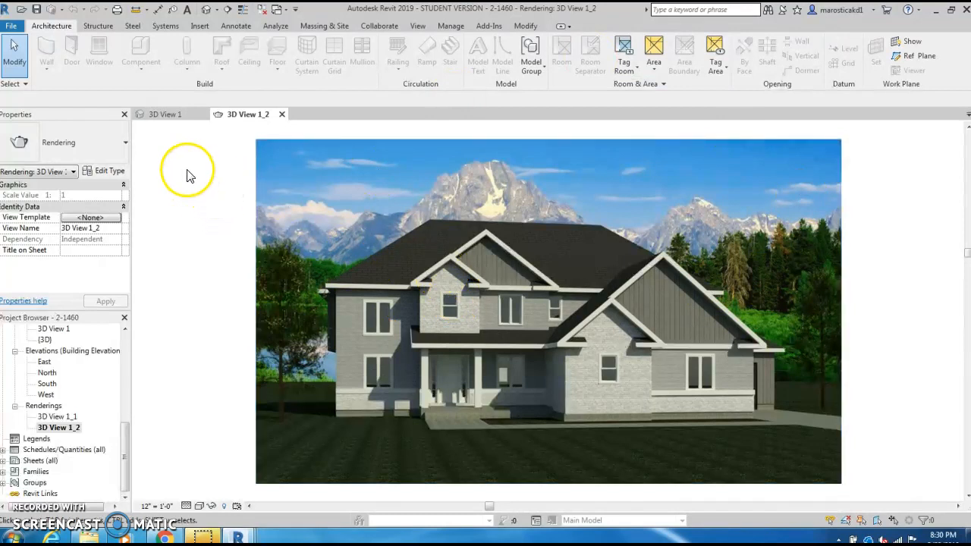
# Step: Return to 3D View 1, then open the default 3D view to look at the house on its site
pyautogui.click(163, 115)
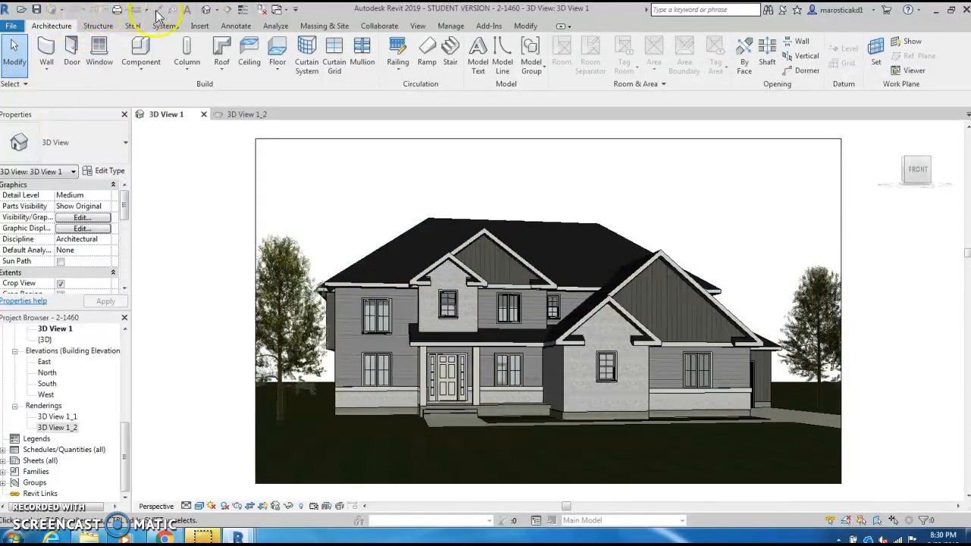
pyautogui.click(206, 9)
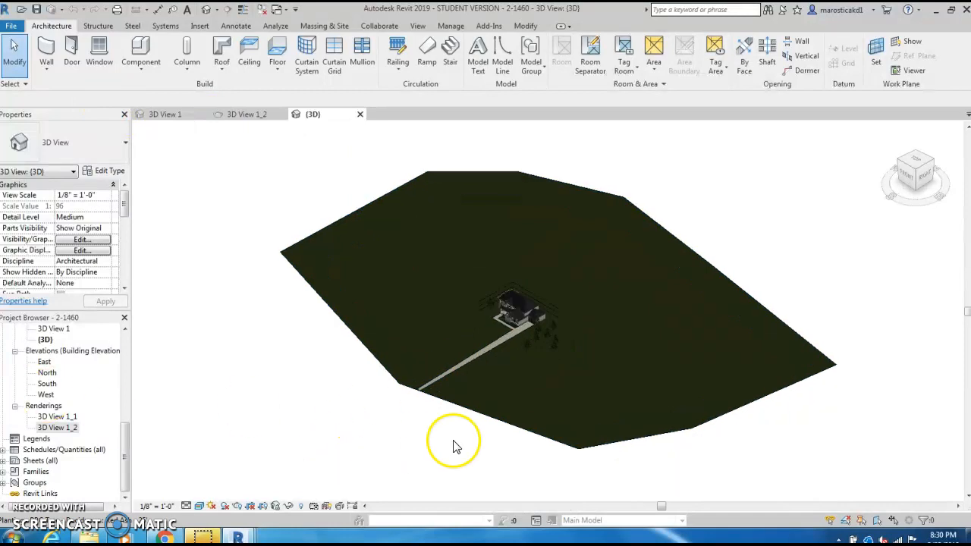
pyautogui.scroll(2, 502, 348)
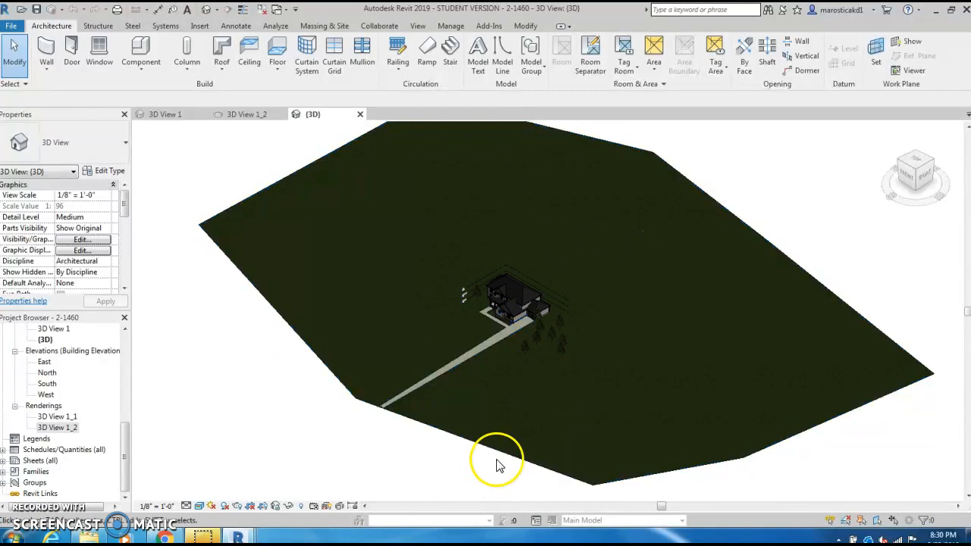
# Step: Open the First Floor floor plan view
pyautogui.moveTo(129, 431); pyautogui.dragTo(135, 338)
pyautogui.click(58, 383)
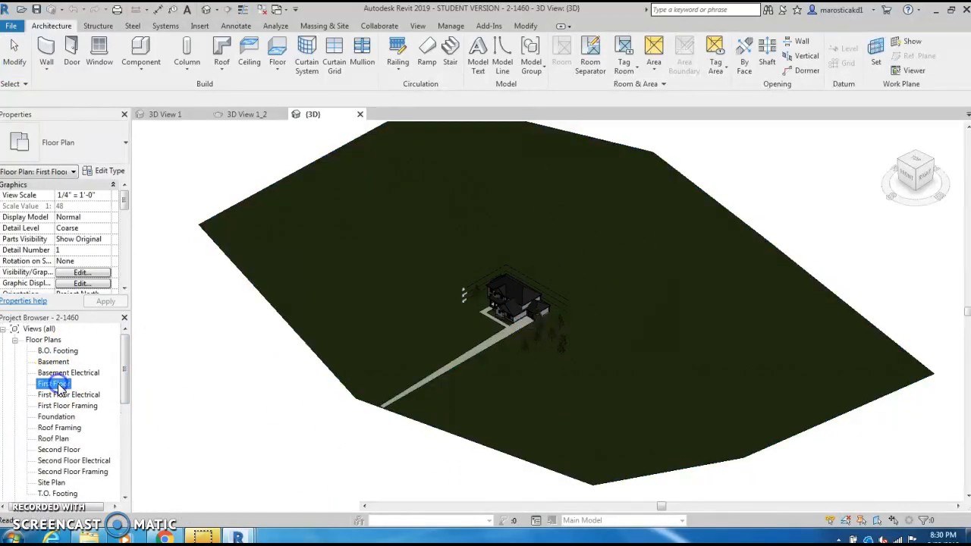
pyautogui.doubleClick(59, 384)
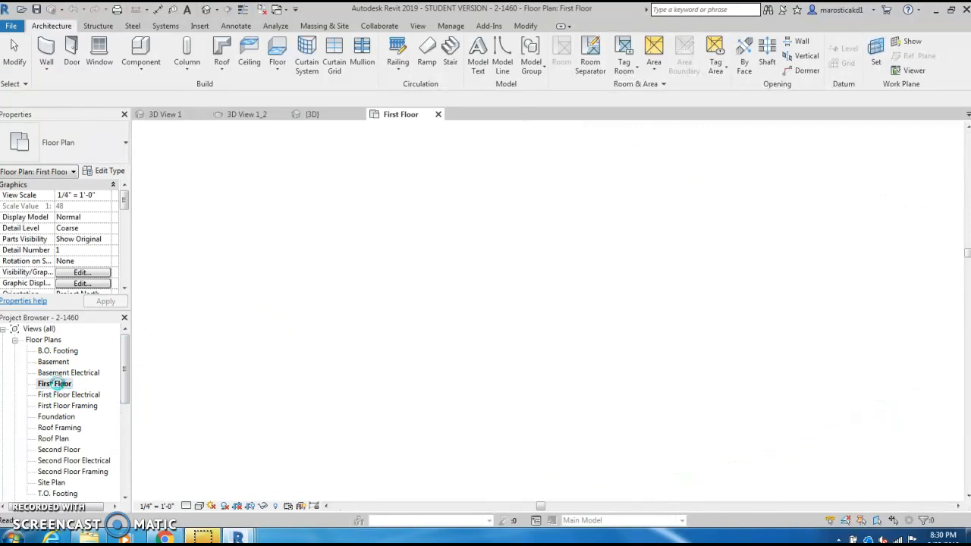
# Step: Place a perspective camera well in front of the house, offset to its left, aimed diagonally past the back right corner
pyautogui.scroll(-4, 517, 409)
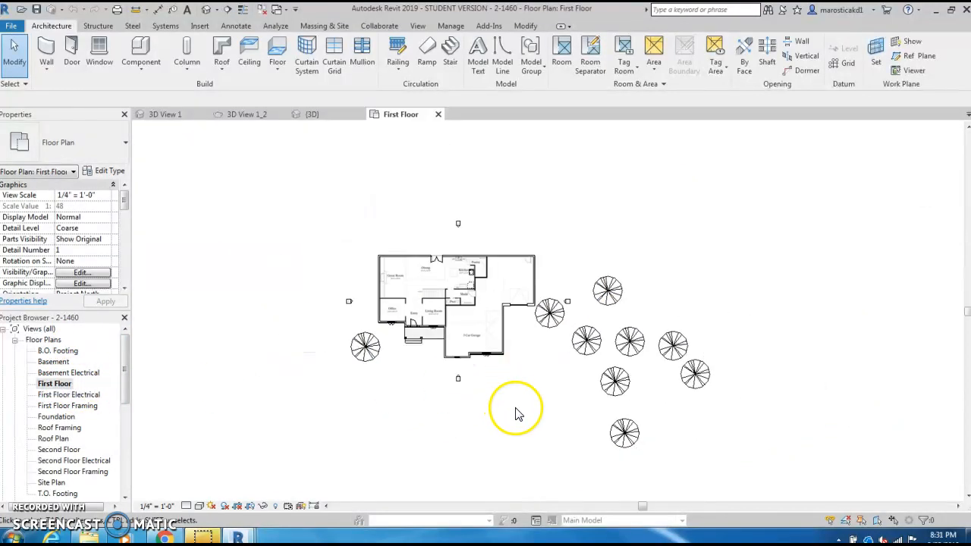
pyautogui.moveTo(521, 411); pyautogui.dragTo(543, 261, button='middle')
pyautogui.scroll(-3, 553, 412)
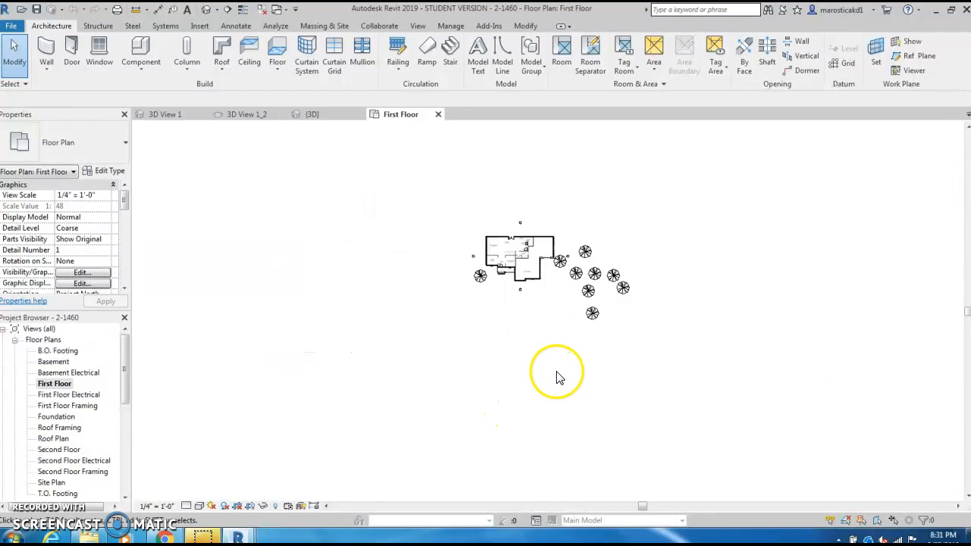
pyautogui.click(215, 10)
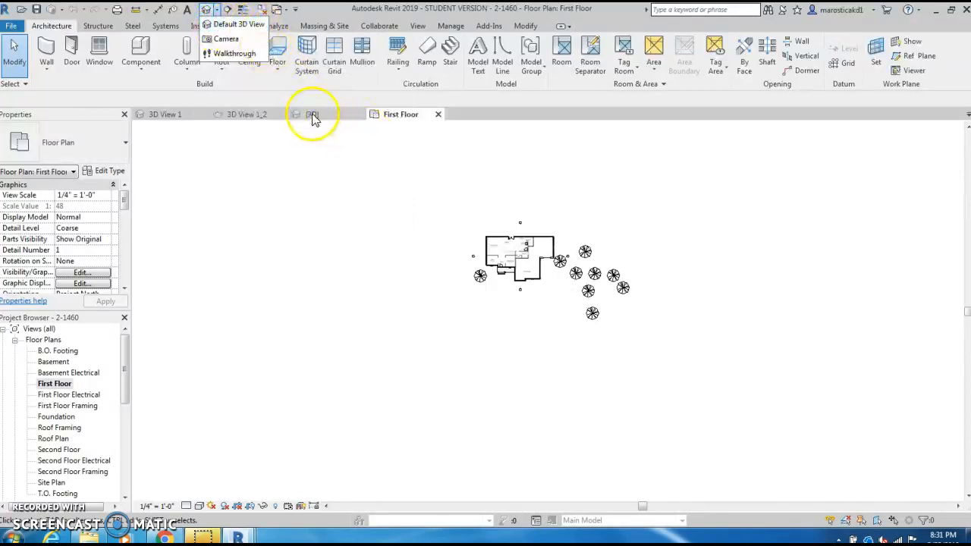
pyautogui.click(230, 41)
pyautogui.click(237, 179)
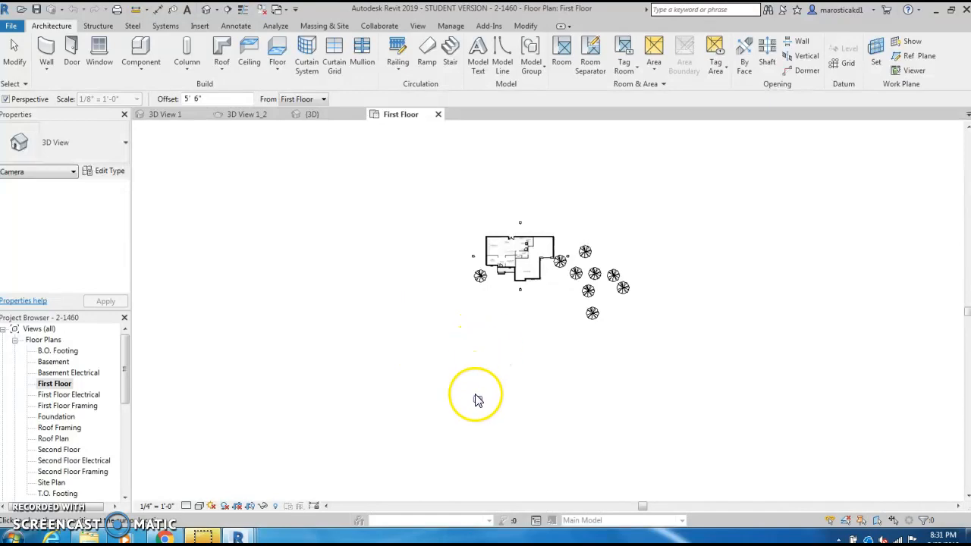
pyautogui.scroll(-4, 504, 425)
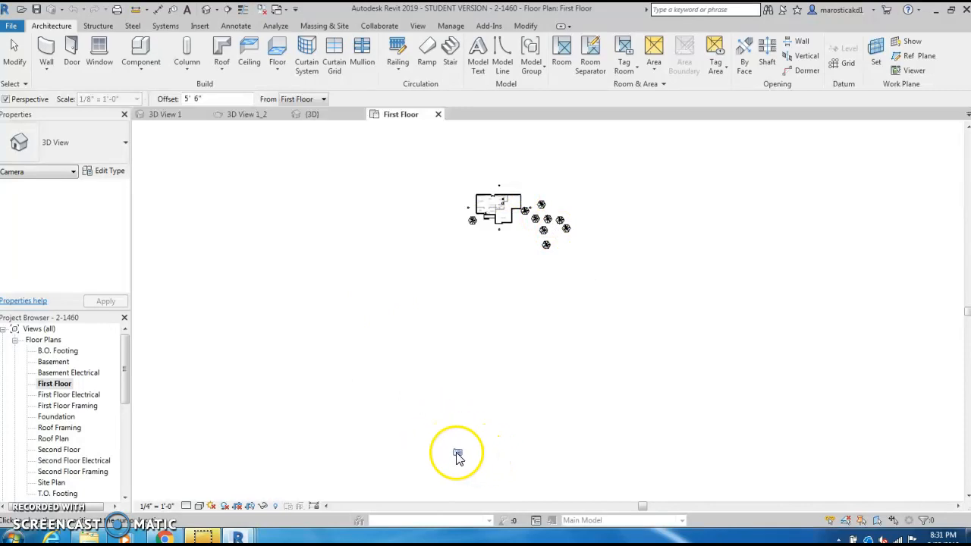
pyautogui.click(426, 445)
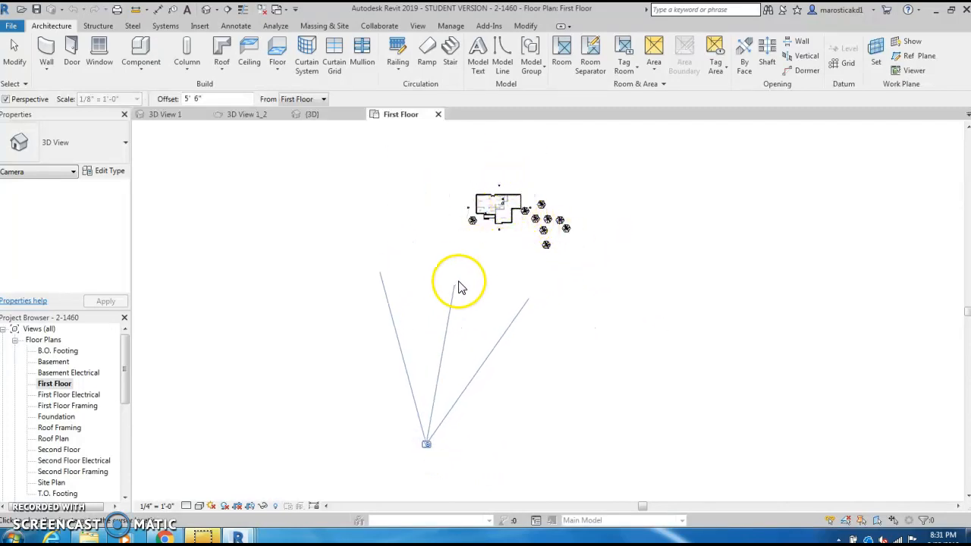
pyautogui.click(541, 157)
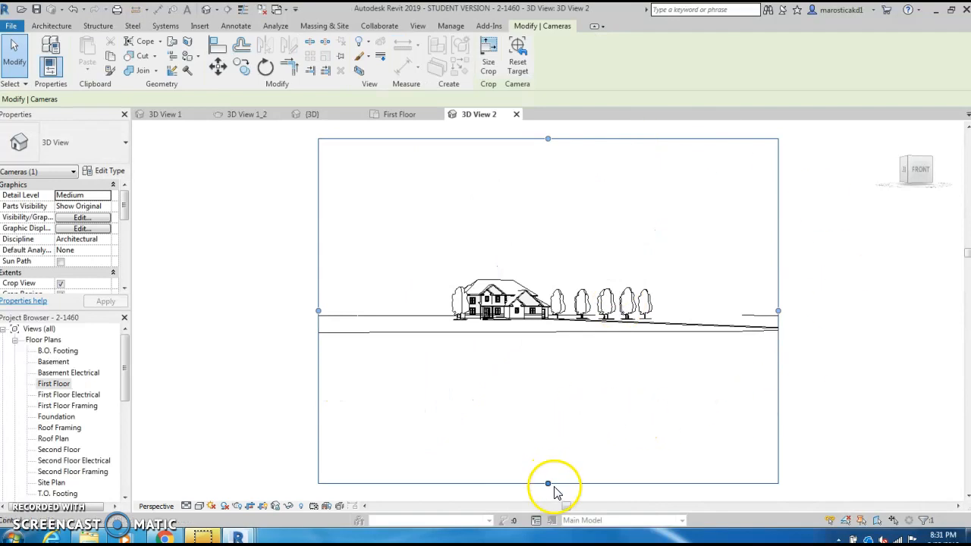
# Step: Resize the camera view's crop region on all four sides to frame the house and its nearest trees closely
pyautogui.moveTo(548, 486); pyautogui.dragTo(549, 355)
pyautogui.moveTo(548, 140); pyautogui.dragTo(546, 158)
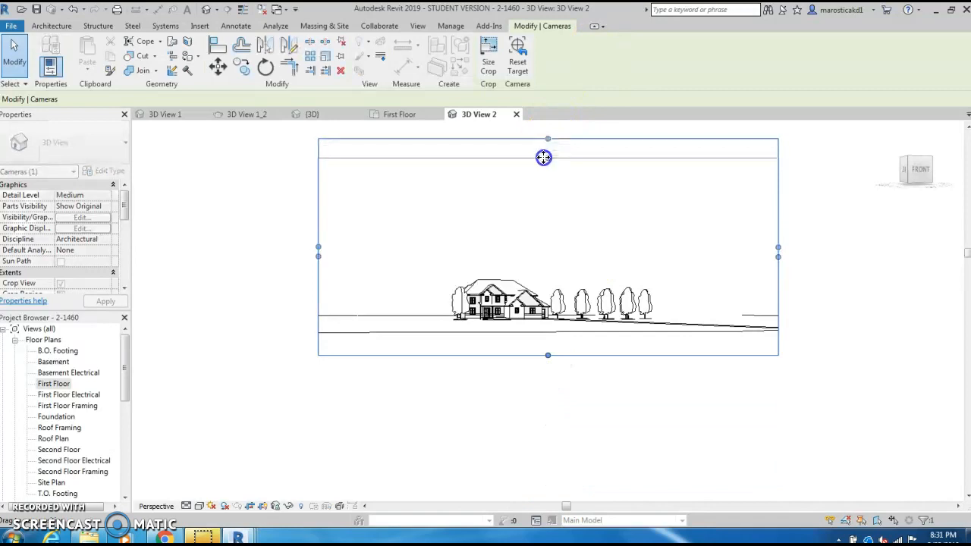
pyautogui.moveTo(318, 258); pyautogui.dragTo(422, 262)
pyautogui.moveTo(778, 256); pyautogui.dragTo(571, 235)
pyautogui.moveTo(496, 158); pyautogui.dragTo(485, 253)
pyautogui.moveTo(497, 354); pyautogui.dragTo(497, 333)
# Step: Move the crop region upward to include less foreground below the house
pyautogui.scroll(4, 492, 341)
pyautogui.scroll(1, 576, 357)
pyautogui.moveTo(574, 358); pyautogui.dragTo(570, 423, button='middle')
pyautogui.scroll(-1, 573, 461)
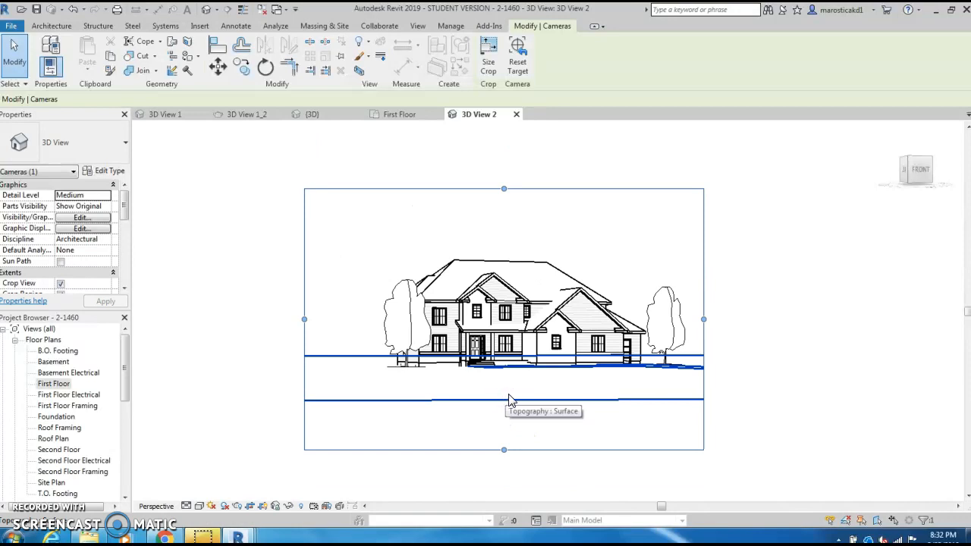
pyautogui.moveTo(628, 451); pyautogui.dragTo(631, 385)
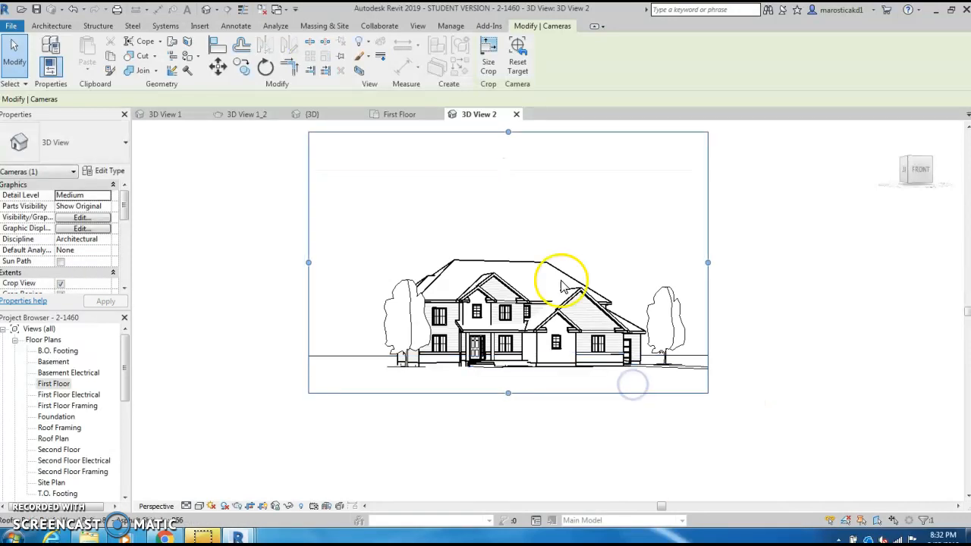
# Step: Shift the crop region slightly down and pull its left edge in closer to the tree beside the house
pyautogui.scroll(3, 629, 373)
pyautogui.scroll(-2, 653, 449)
pyautogui.moveTo(649, 448); pyautogui.dragTo(716, 493, button='middle')
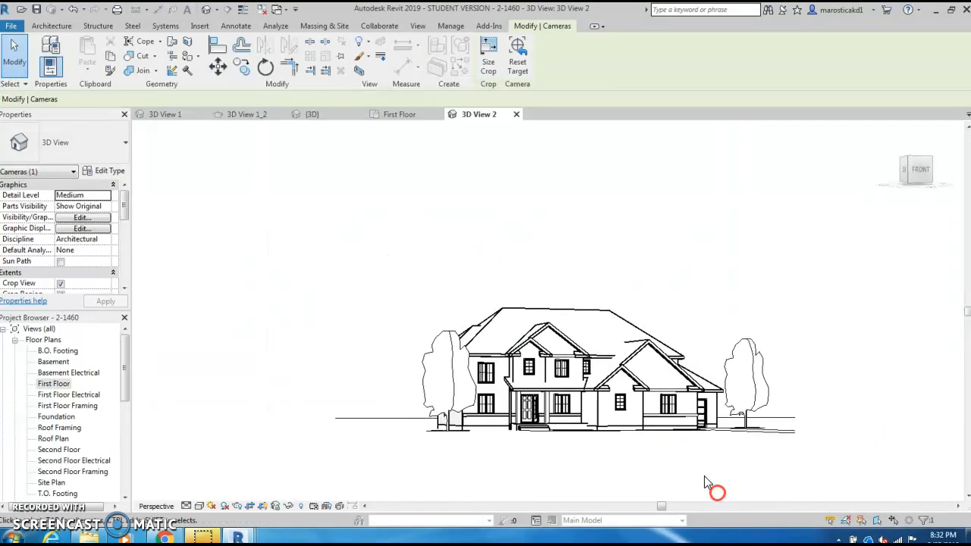
pyautogui.moveTo(565, 160); pyautogui.dragTo(567, 204)
pyautogui.moveTo(335, 331); pyautogui.dragTo(382, 332)
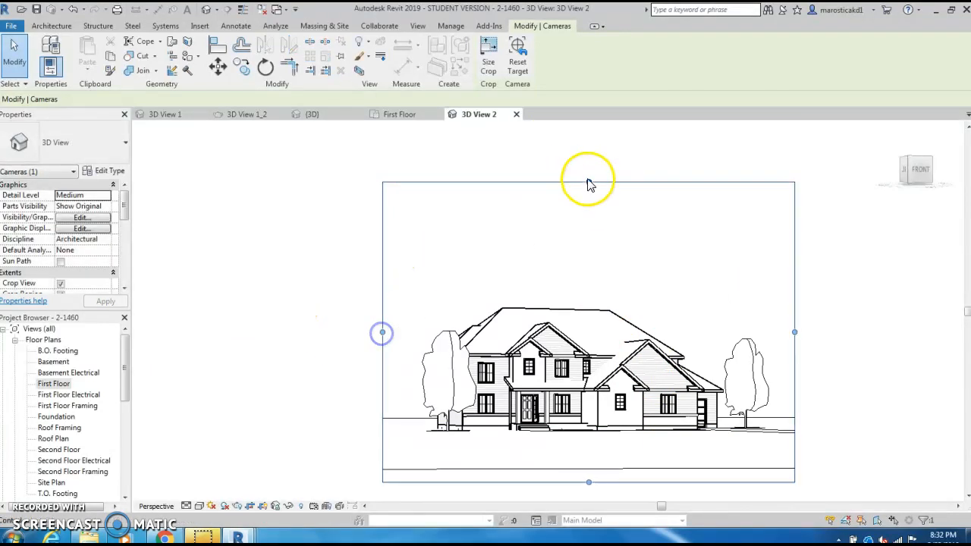
pyautogui.moveTo(588, 183); pyautogui.dragTo(587, 208)
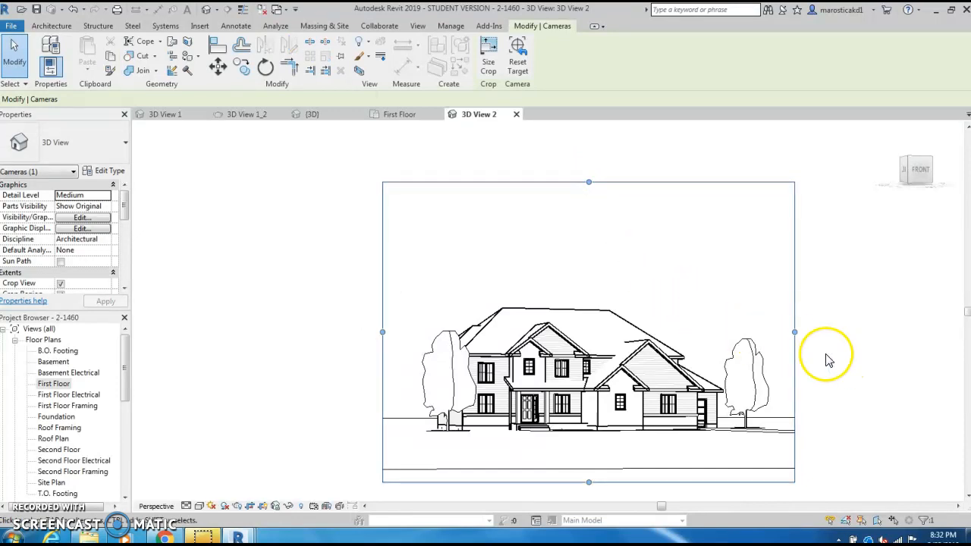
# Step: Move the crop region up again to leave more sky above the roof and only a narrow strip of ground
pyautogui.moveTo(817, 385); pyautogui.dragTo(753, 326, button='middle')
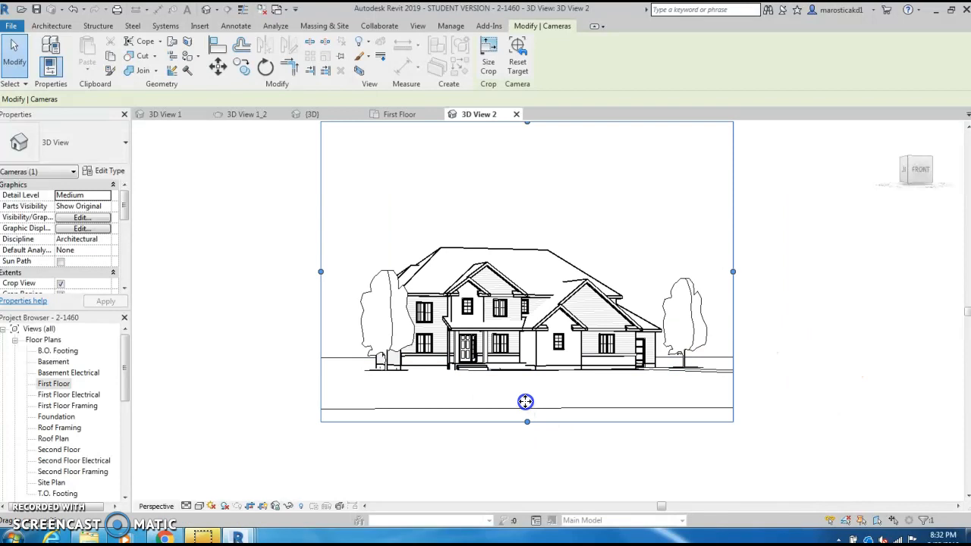
pyautogui.scroll(-2, 565, 415)
pyautogui.moveTo(566, 416); pyautogui.dragTo(560, 451, button='middle')
pyautogui.moveTo(563, 237); pyautogui.dragTo(562, 201)
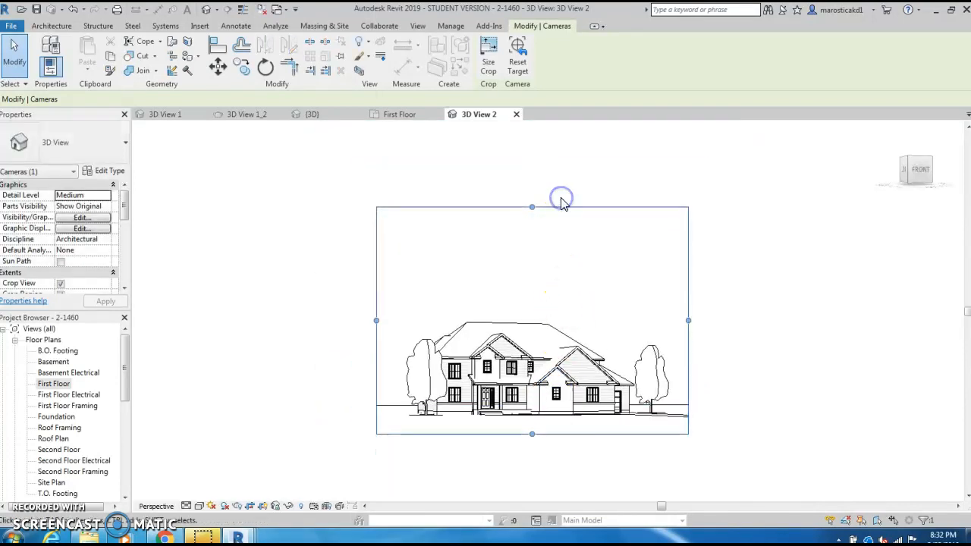
pyautogui.scroll(2, 556, 481)
pyautogui.moveTo(552, 455); pyautogui.dragTo(547, 491, button='middle')
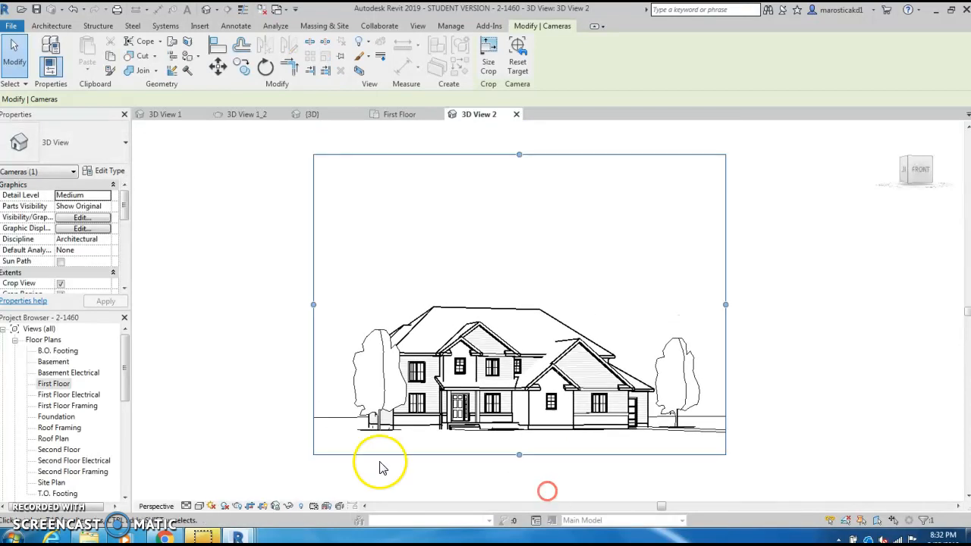
# Step: Set the camera view's visual style to Realistic
pyautogui.click(200, 506)
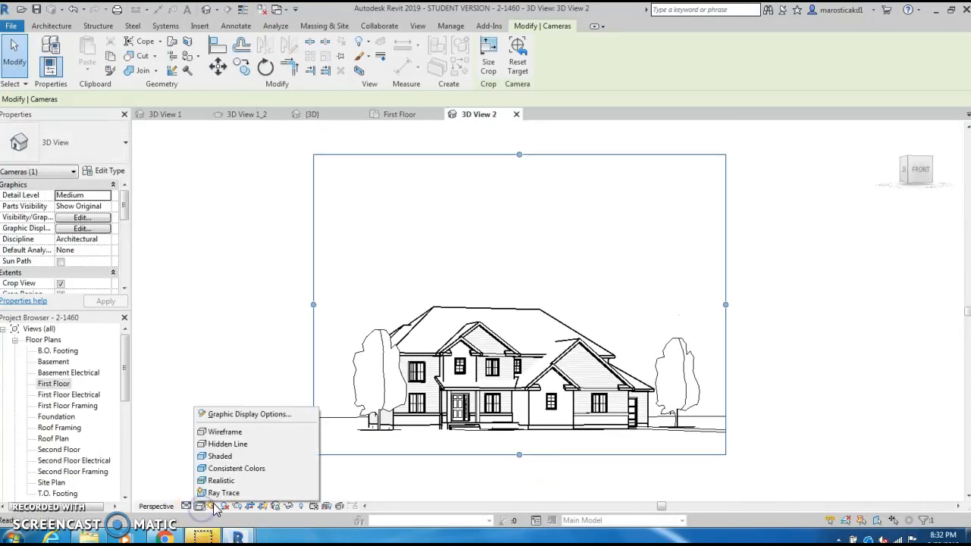
pyautogui.click(221, 480)
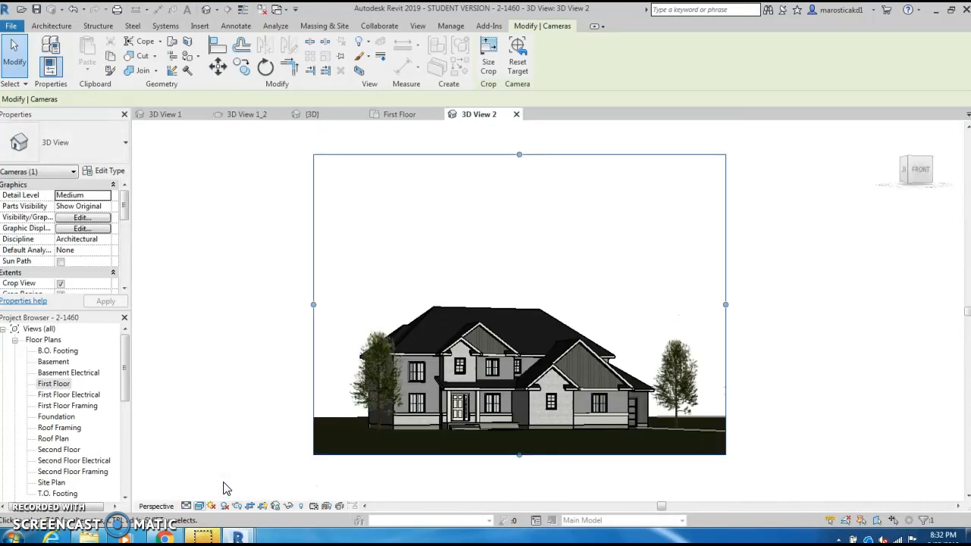
pyautogui.moveTo(364, 482); pyautogui.dragTo(346, 470, button='middle')
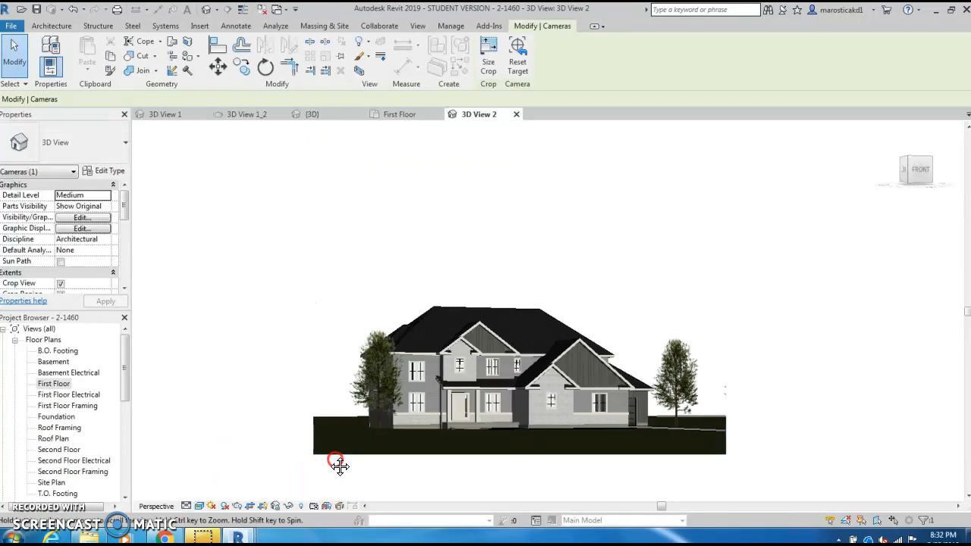
# Step: Preview the camera view in the Hidden Line and Wireframe visual styles, then restore Realistic
pyautogui.click(198, 506)
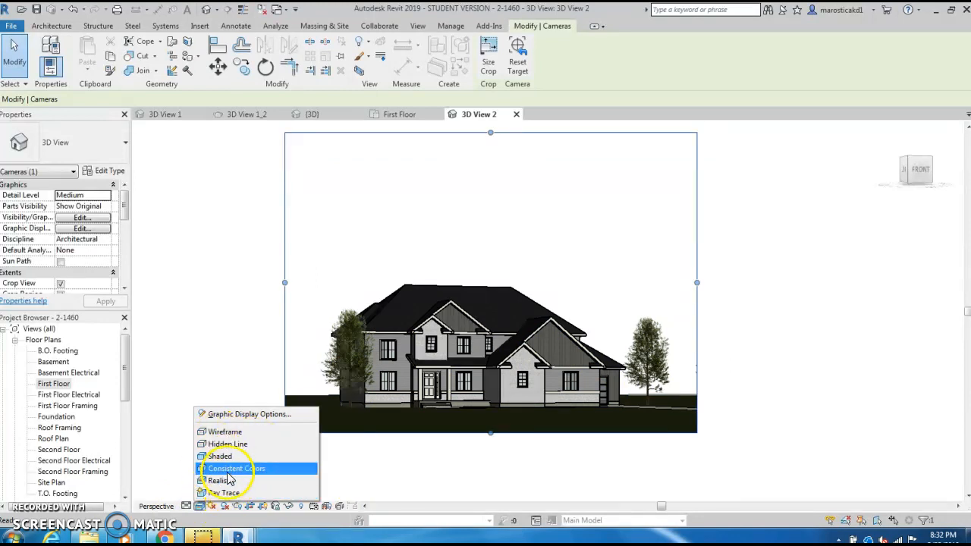
pyautogui.click(228, 443)
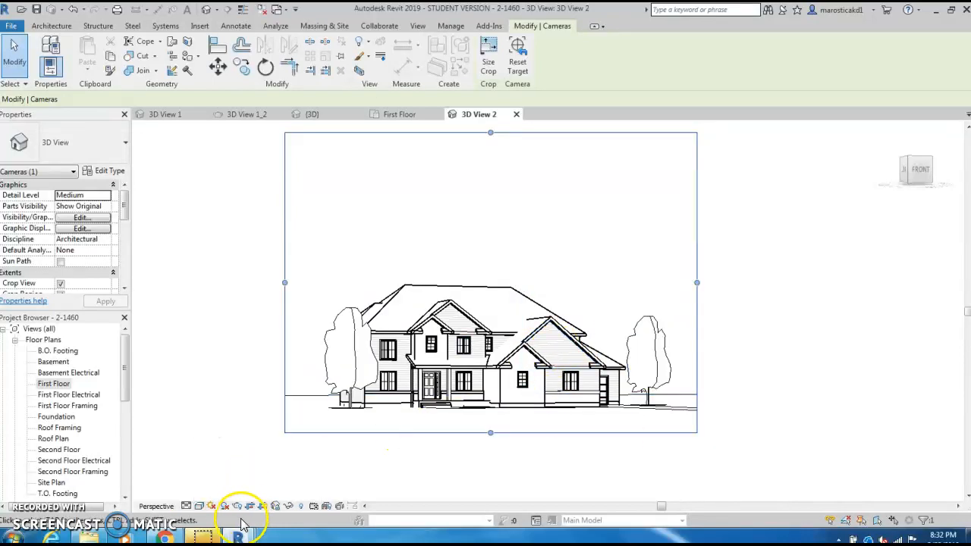
pyautogui.click(199, 505)
pyautogui.click(228, 431)
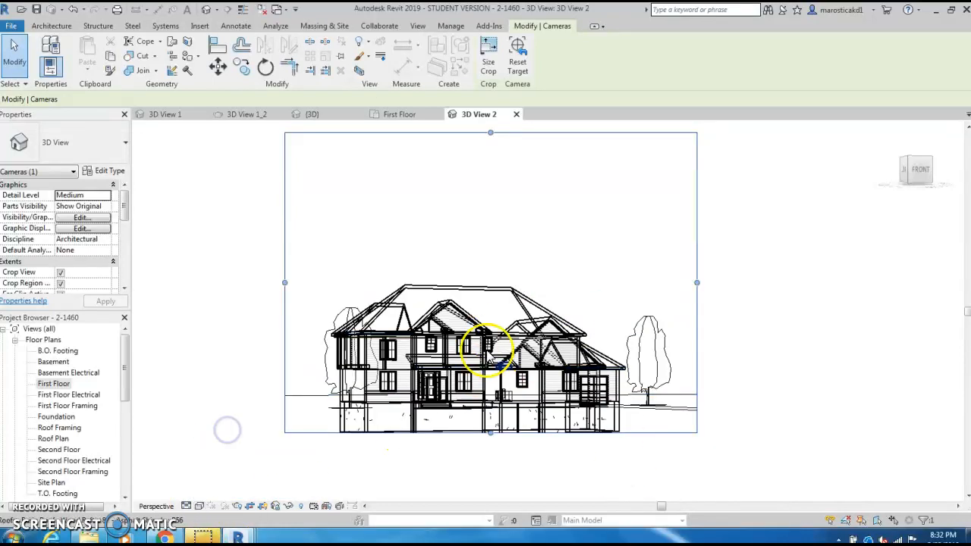
pyautogui.click(198, 506)
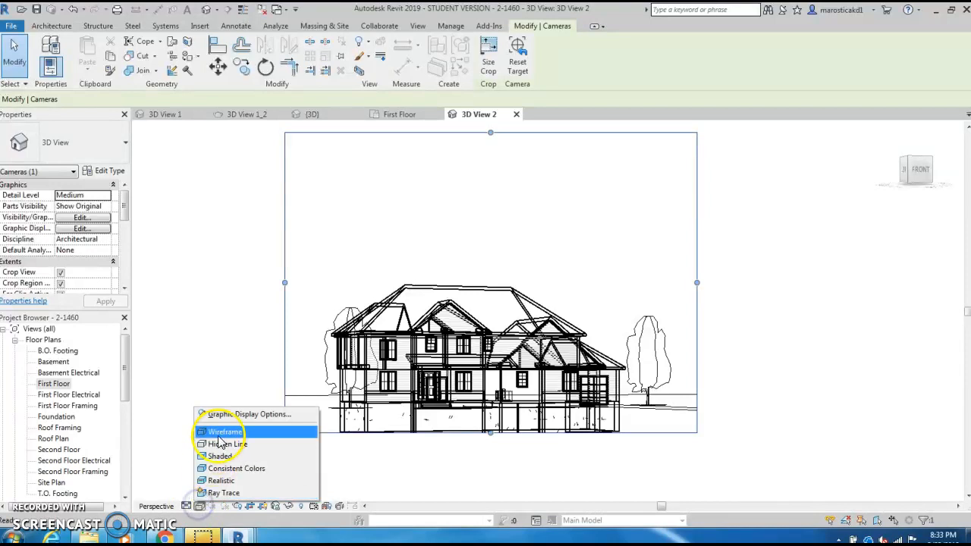
pyautogui.click(223, 480)
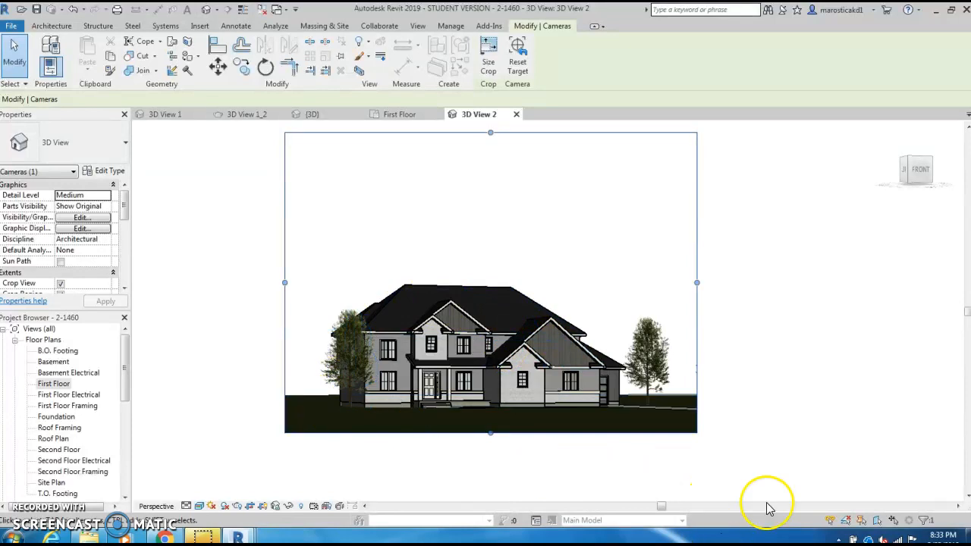
# Step: Open the Rendering dialog for the cropped camera view and reposition it so all its settings are accessible
pyautogui.scroll(1, 485, 471)
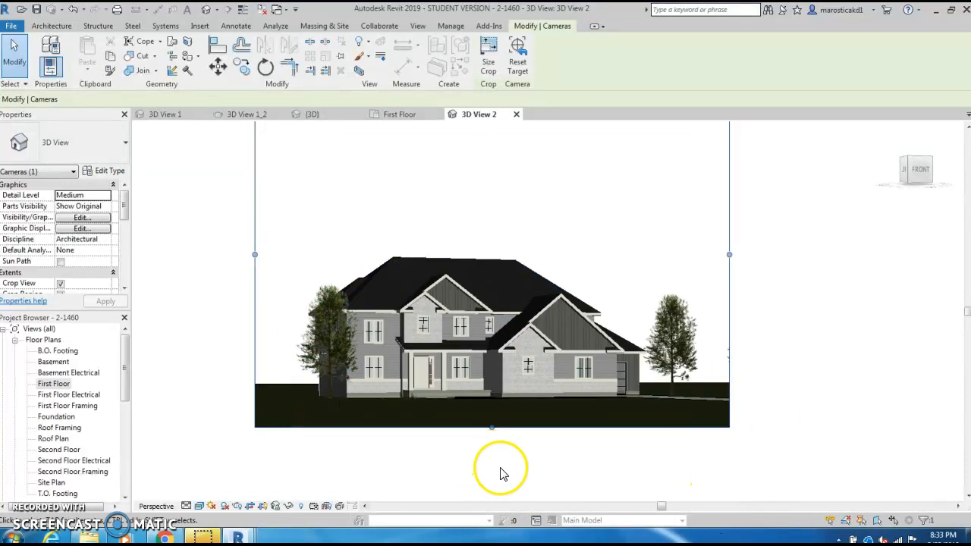
pyautogui.moveTo(501, 468); pyautogui.dragTo(510, 492, button='middle')
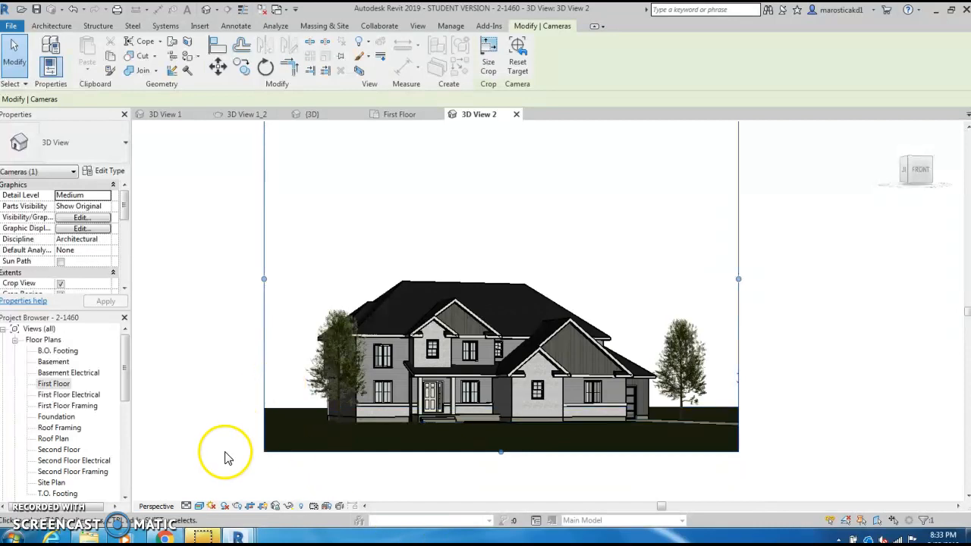
pyautogui.click(238, 506)
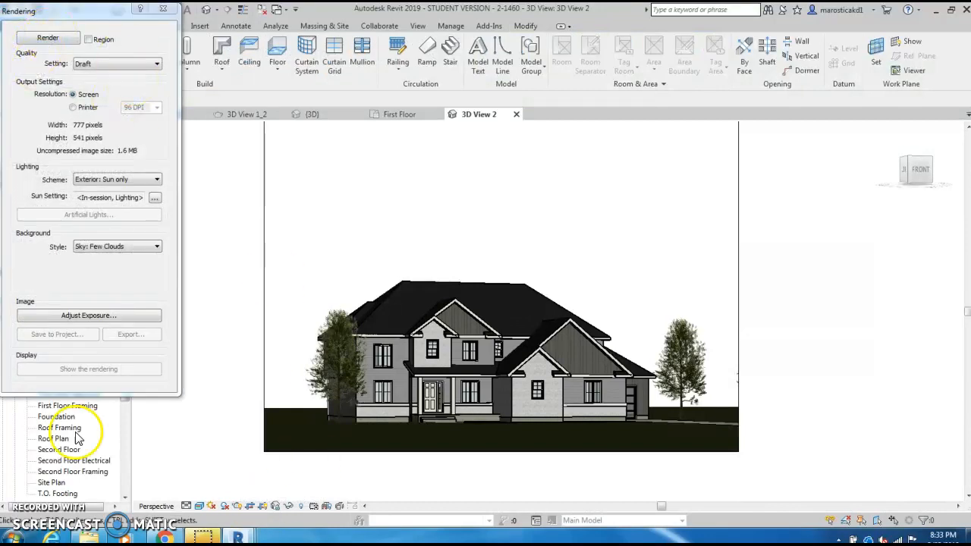
pyautogui.moveTo(123, 10); pyautogui.dragTo(113, 38)
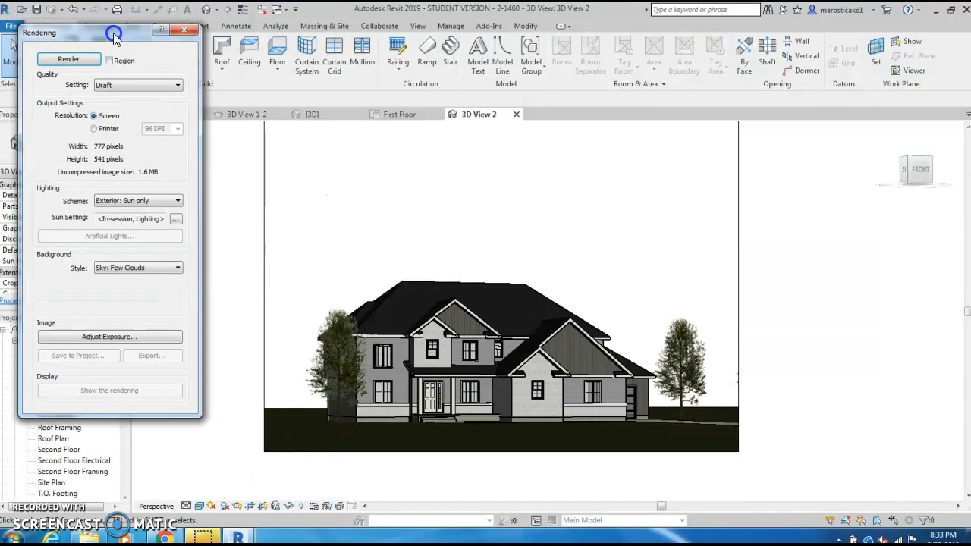
# Step: Keep the render quality at Draft and set the output resolution to Printer at 300 DPI
pyautogui.click(144, 87)
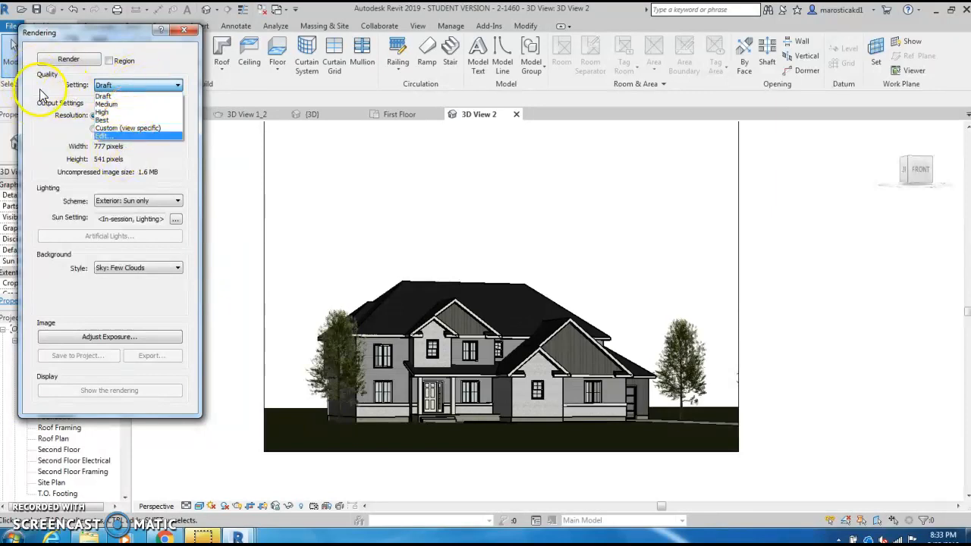
pyautogui.click(137, 96)
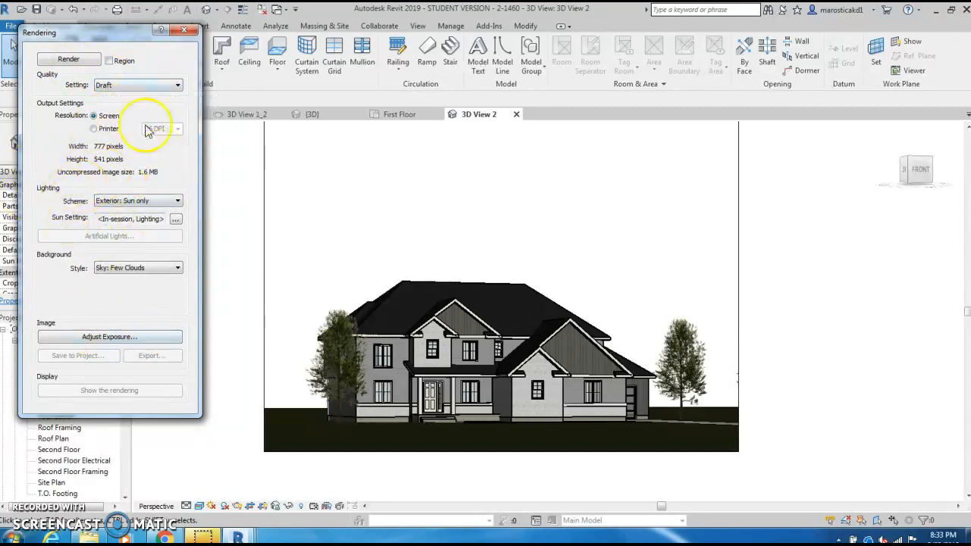
pyautogui.click(93, 129)
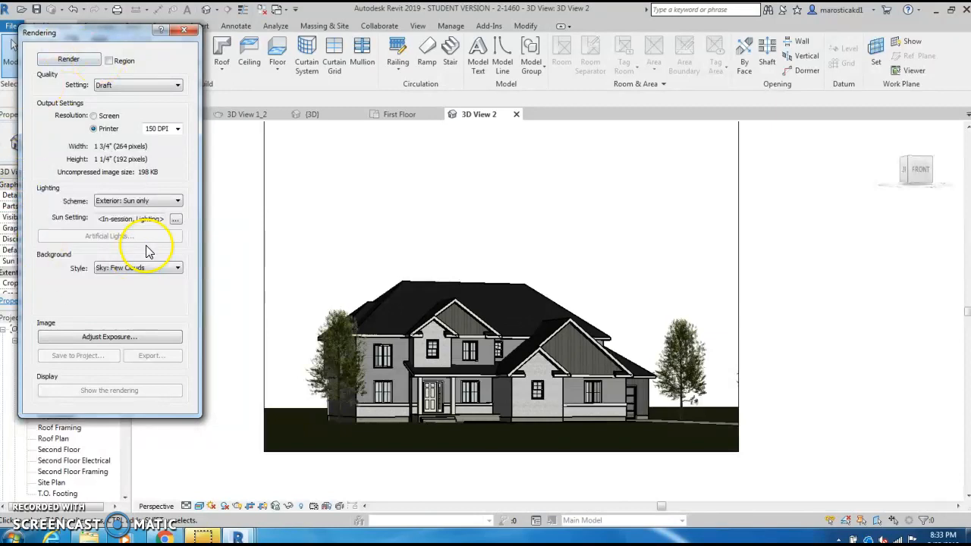
pyautogui.click(176, 129)
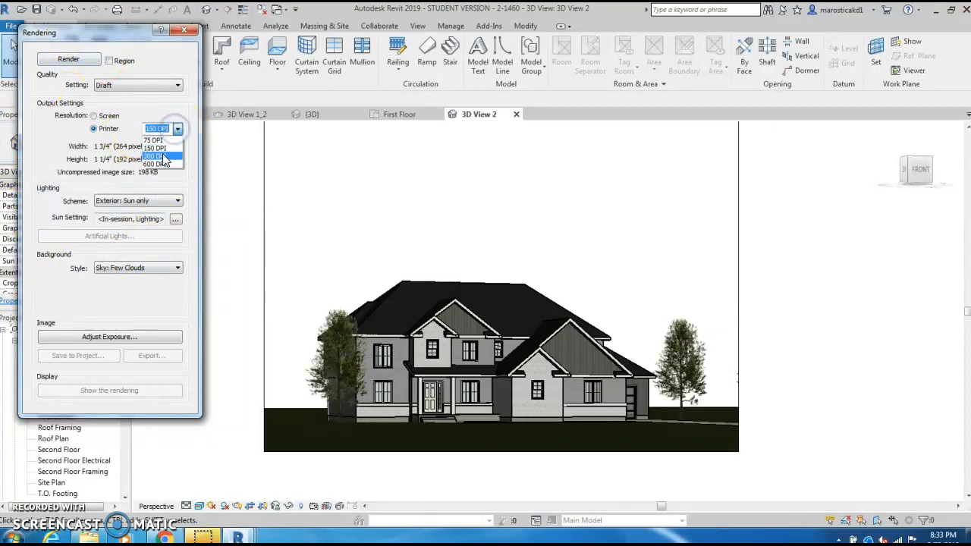
pyautogui.click(156, 155)
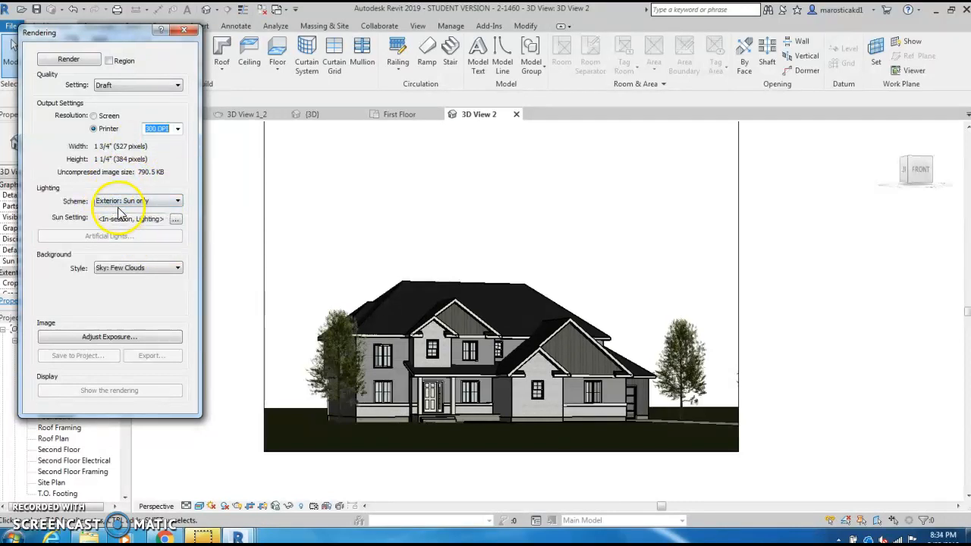
# Step: Review the available lighting schemes for the rendering, keeping Exterior: Sun only
pyautogui.click(176, 201)
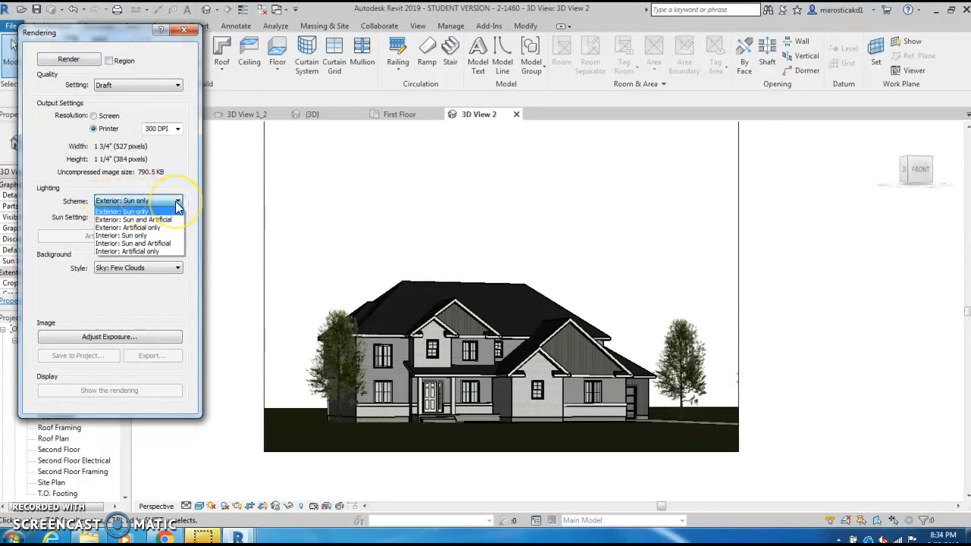
pyautogui.click(177, 203)
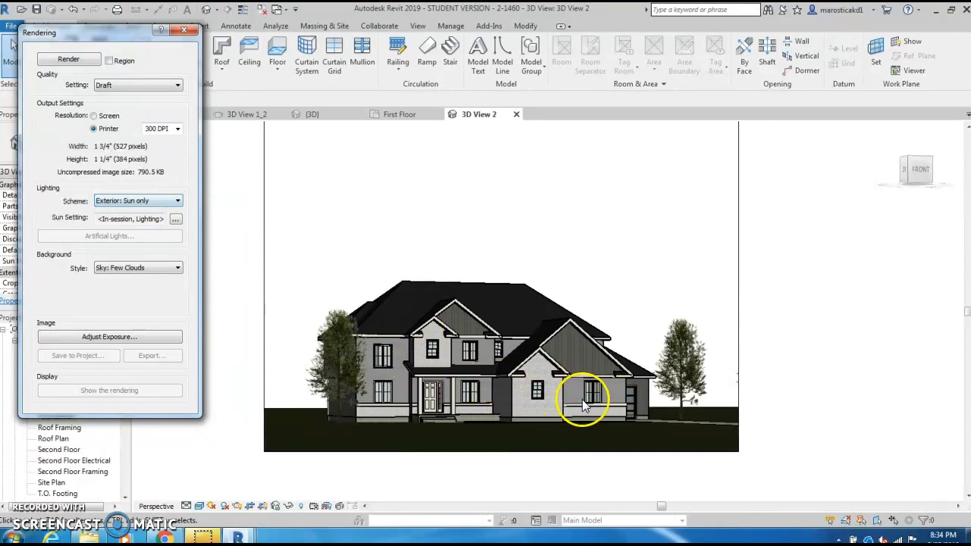
pyautogui.click(176, 201)
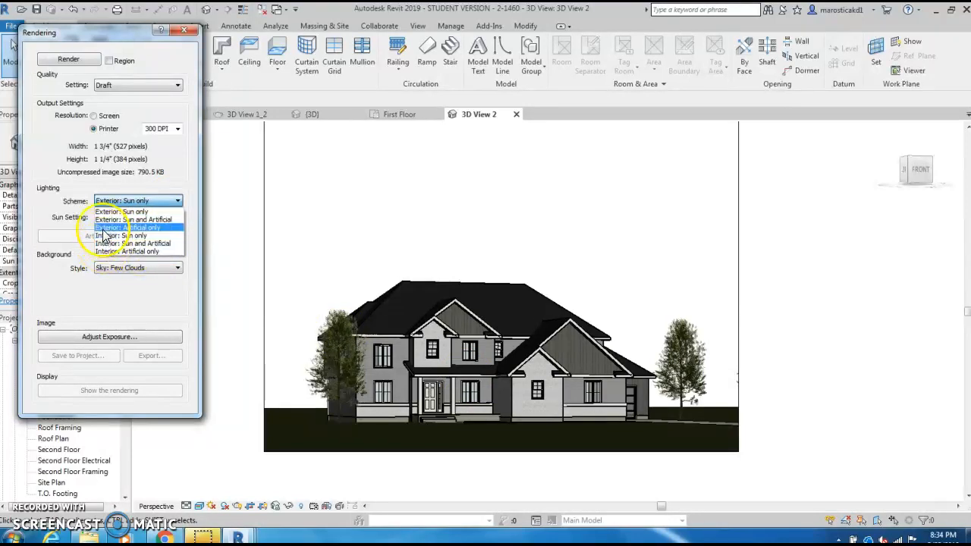
pyautogui.click(110, 303)
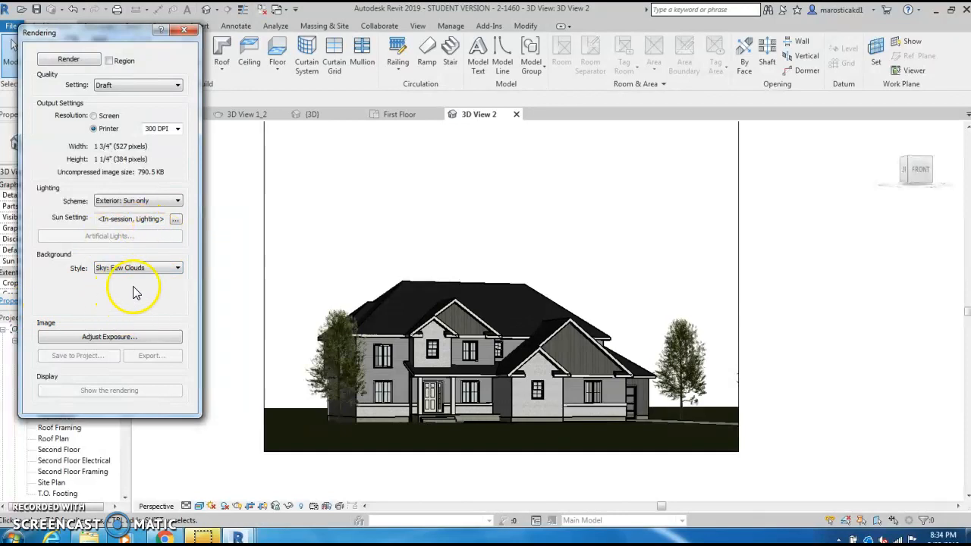
# Step: Set the rendering background style to Image and start browsing for a background picture file
pyautogui.click(178, 270)
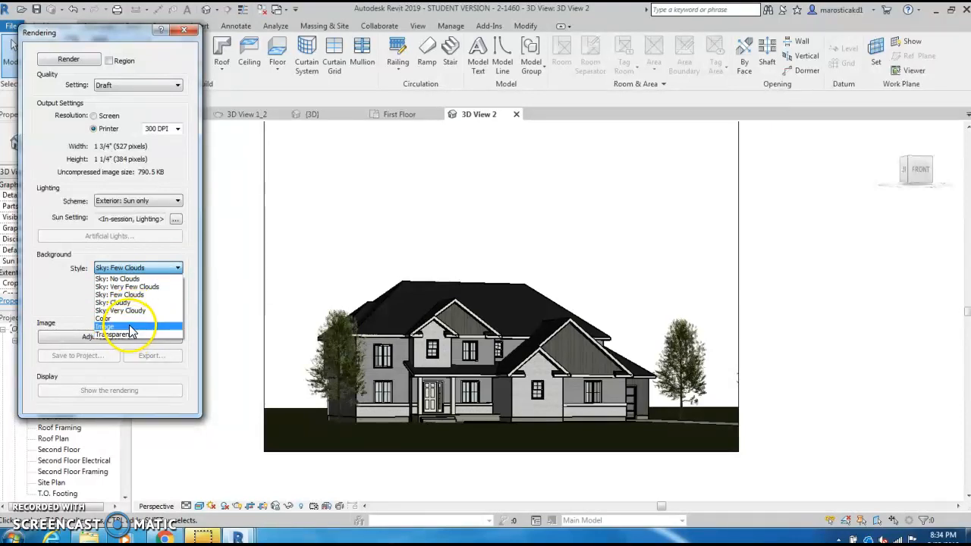
pyautogui.click(53, 278)
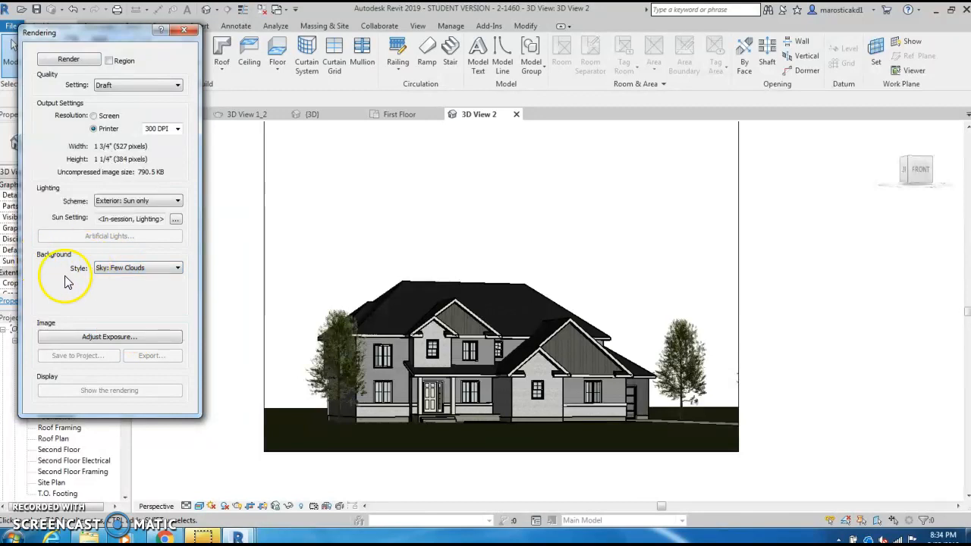
pyautogui.click(177, 268)
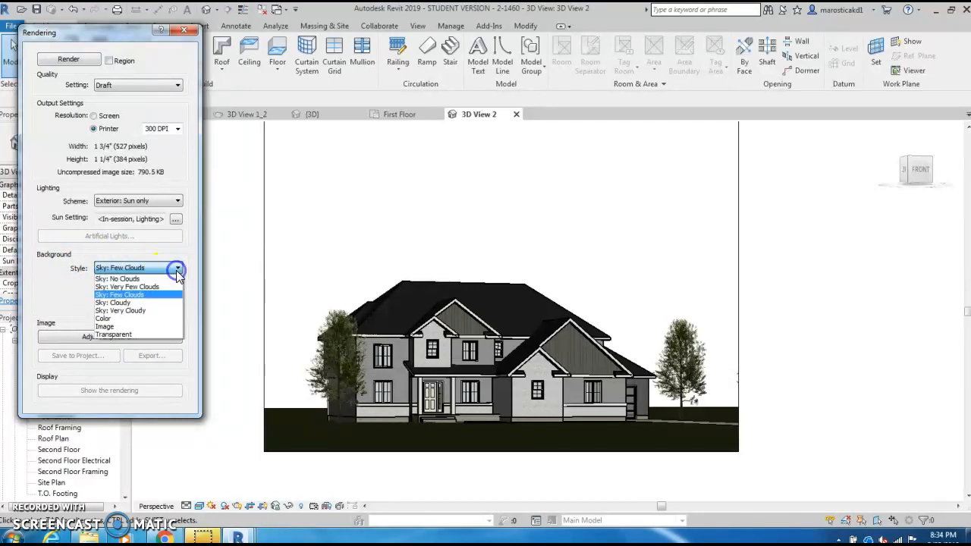
pyautogui.click(117, 326)
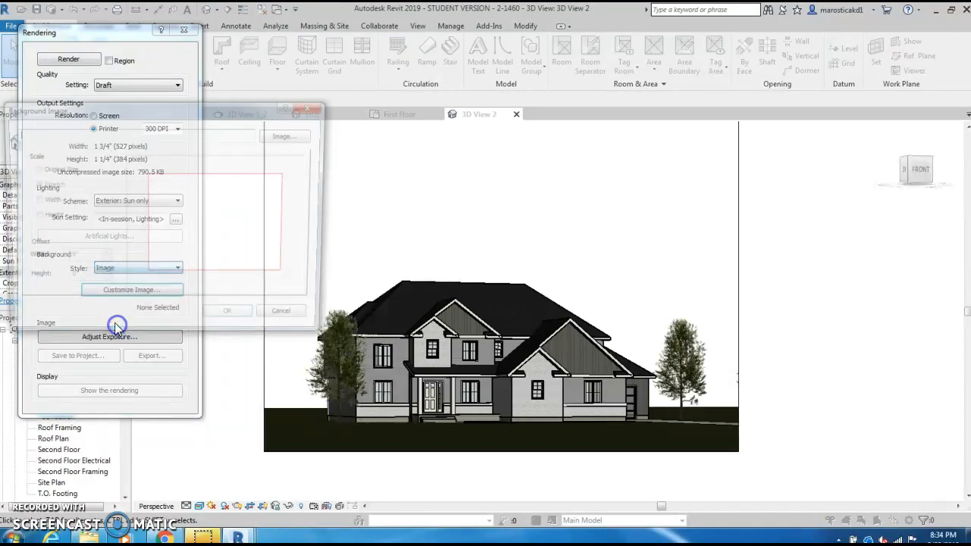
pyautogui.click(293, 134)
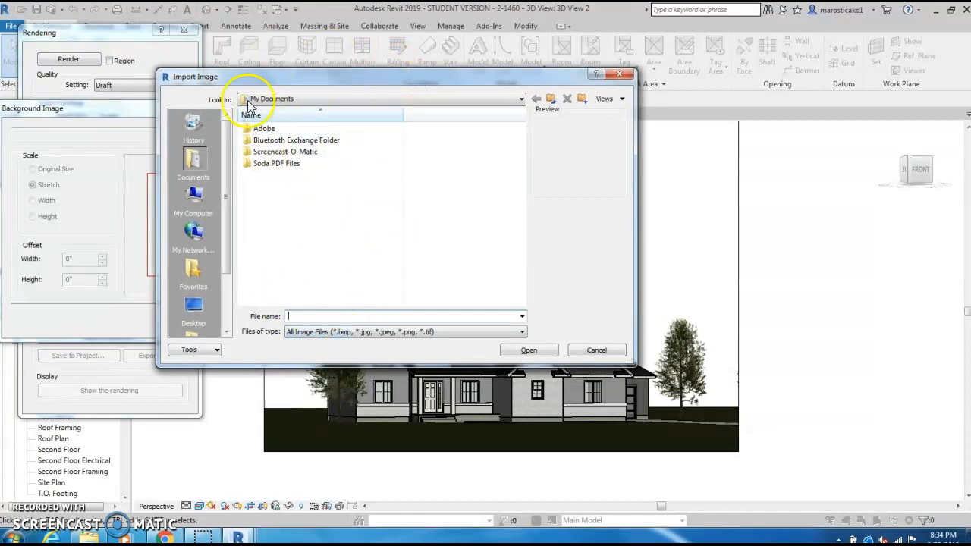
pyautogui.moveTo(225, 259); pyautogui.dragTo(222, 309)
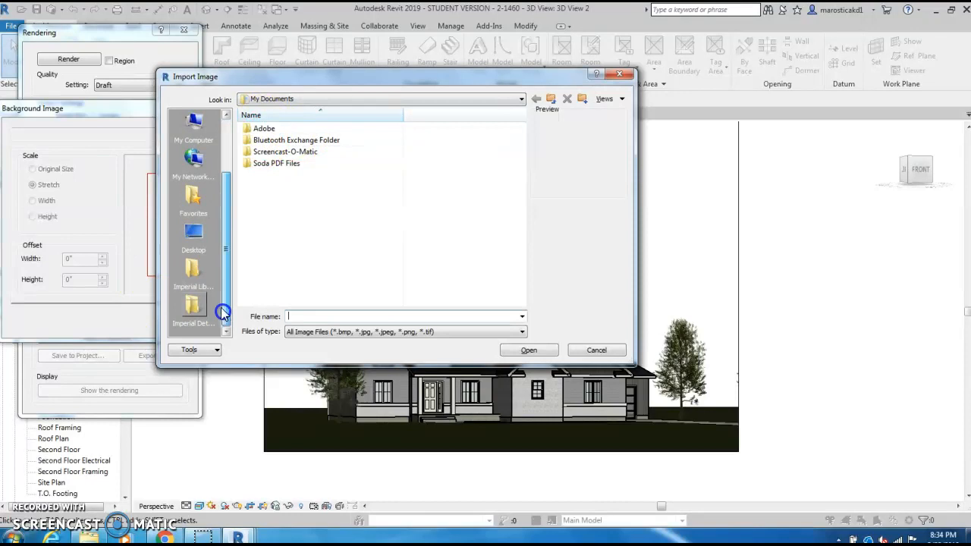
pyautogui.click(194, 233)
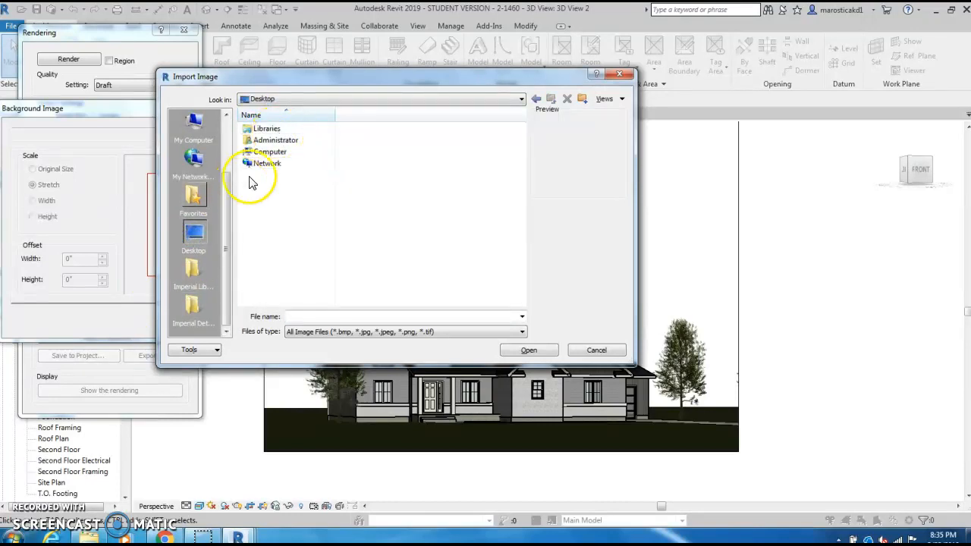
pyautogui.moveTo(228, 205); pyautogui.dragTo(225, 152)
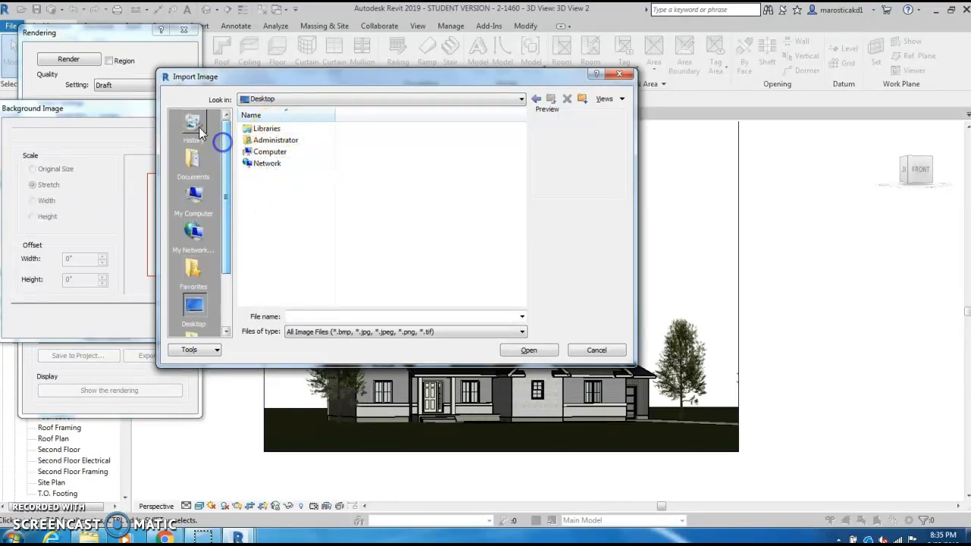
pyautogui.click(193, 156)
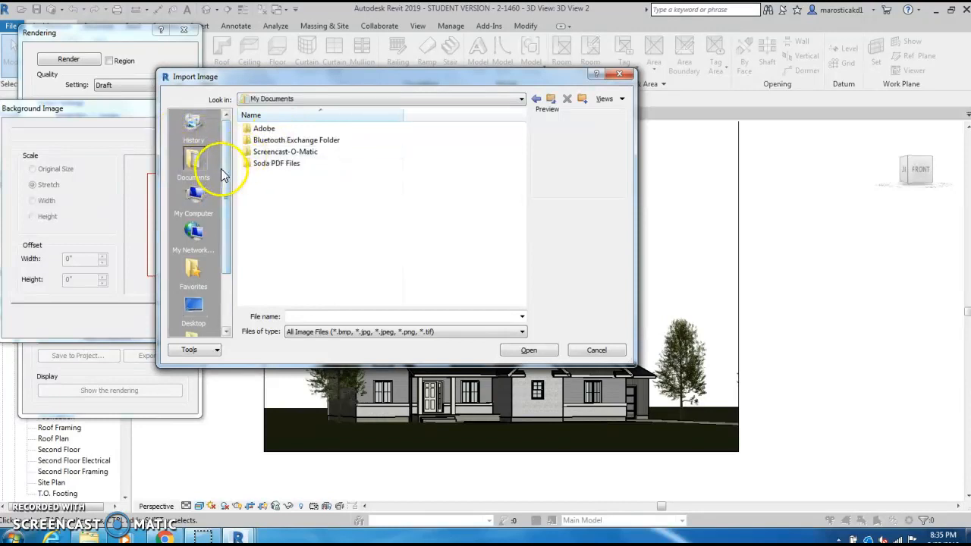
# Step: Browse to the MATERIAL PICS folder inside Sundance Drafting & Design, 3D Renderings, on the removable disk (E:)
pyautogui.moveTo(225, 166); pyautogui.dragTo(227, 186)
pyautogui.click(196, 165)
pyautogui.click(293, 197)
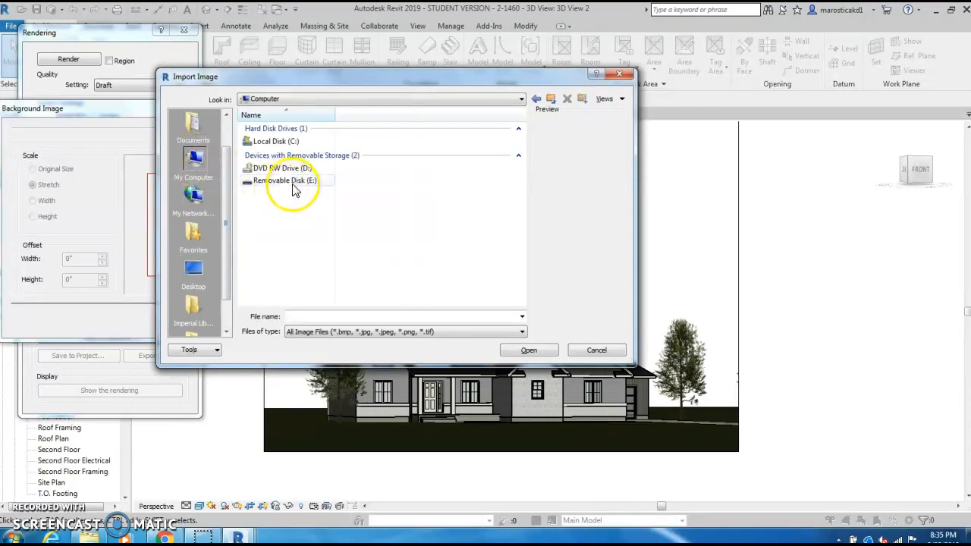
pyautogui.doubleClick(286, 184)
pyautogui.doubleClick(282, 152)
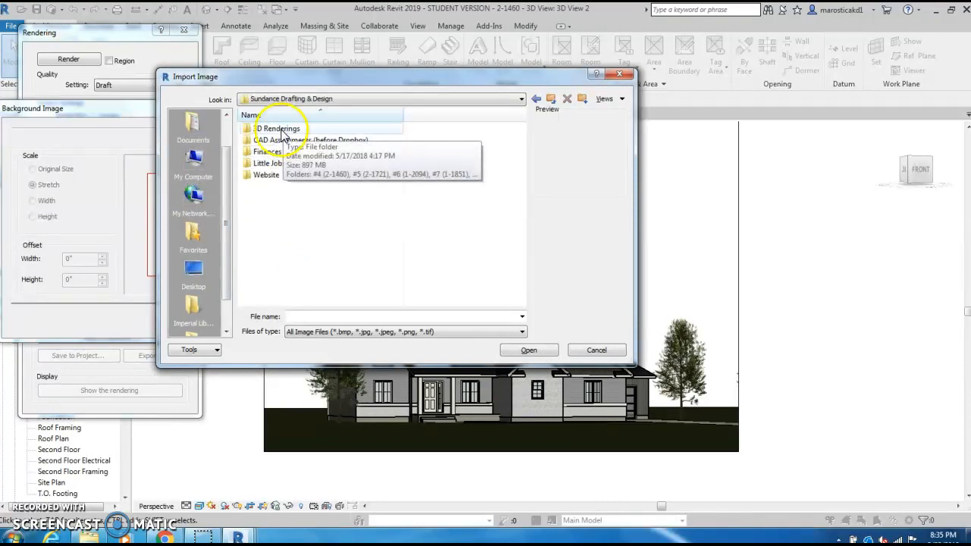
pyautogui.doubleClick(274, 129)
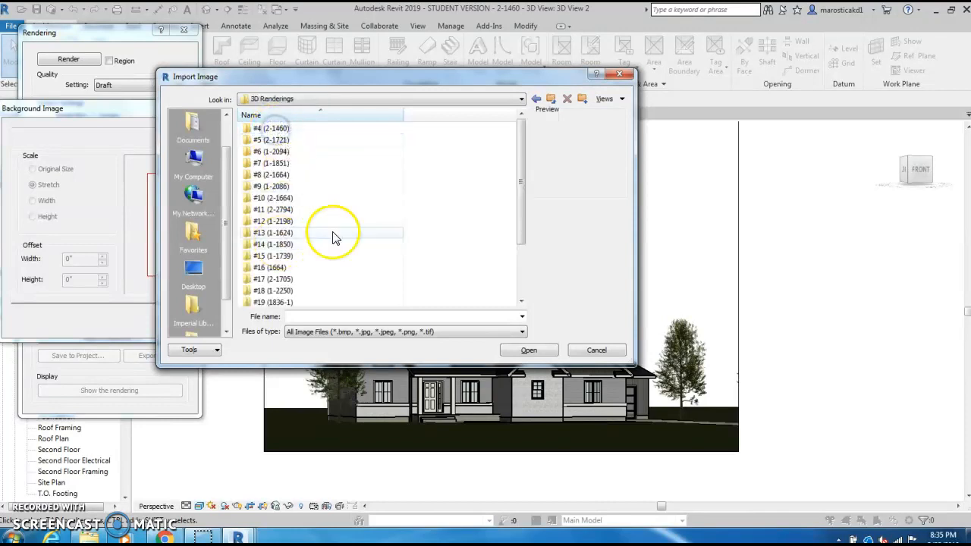
pyautogui.moveTo(520, 199); pyautogui.dragTo(520, 271)
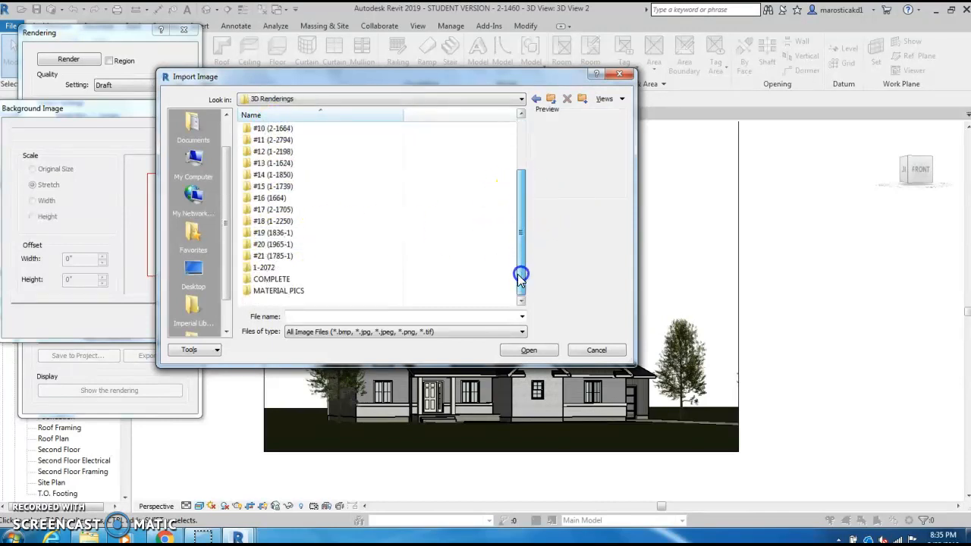
pyautogui.doubleClick(284, 289)
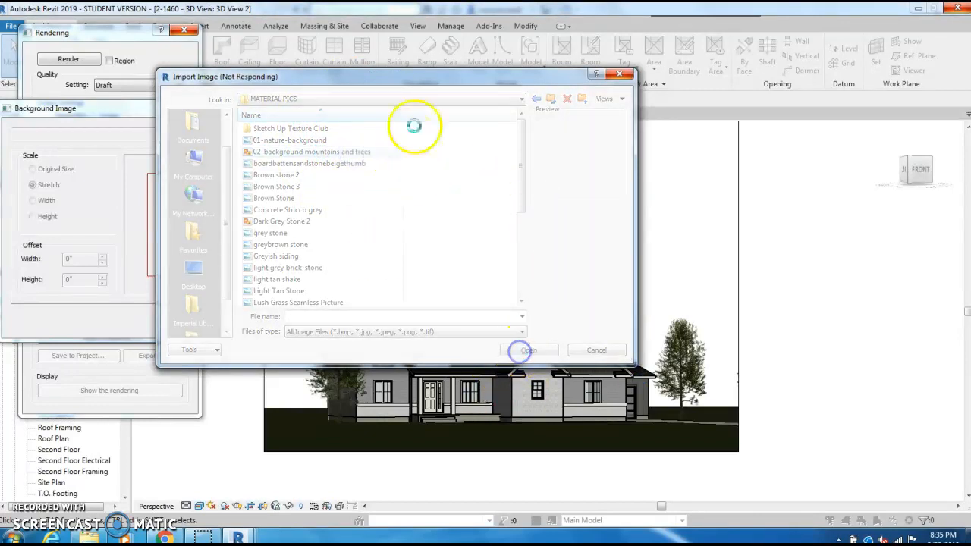
# Step: Wait for the unresponsive Import Image dialog without closing the program, and move it clear of the Background Image dialog
pyautogui.moveTo(444, 79); pyautogui.dragTo(393, 154)
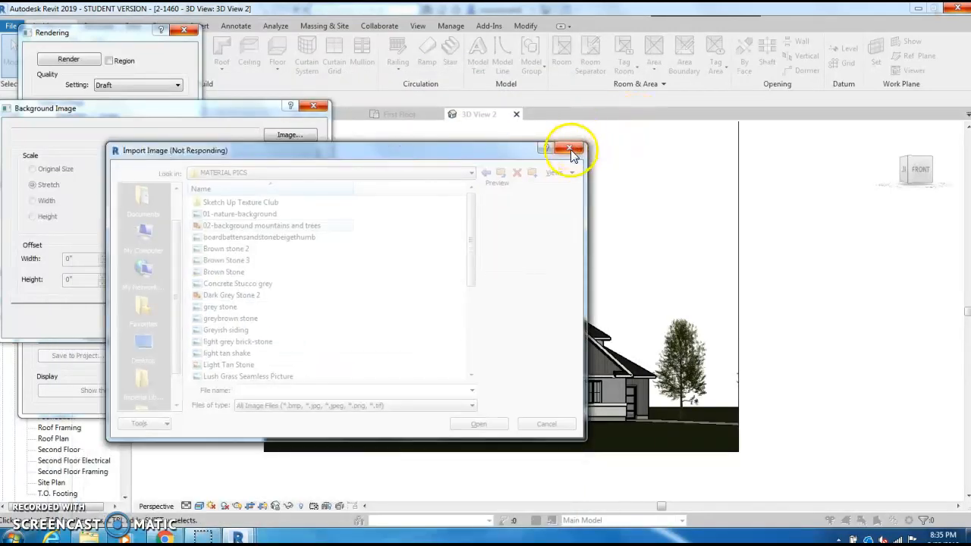
pyautogui.moveTo(259, 151); pyautogui.dragTo(285, 37)
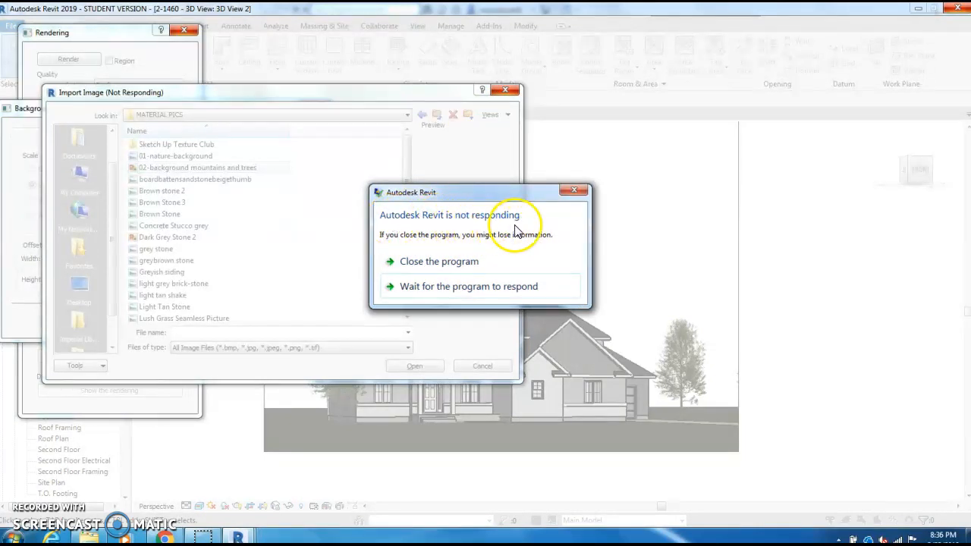
pyautogui.click(459, 287)
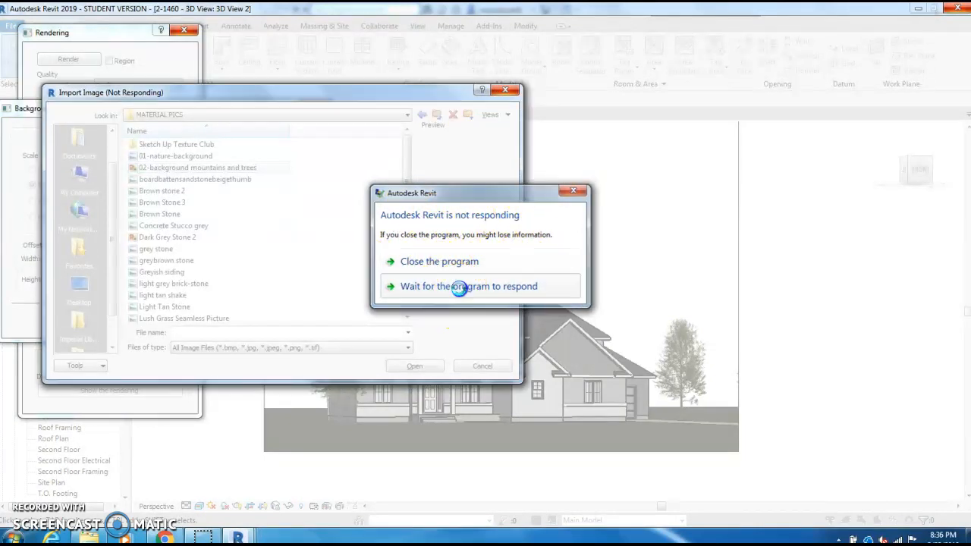
pyautogui.click(505, 92)
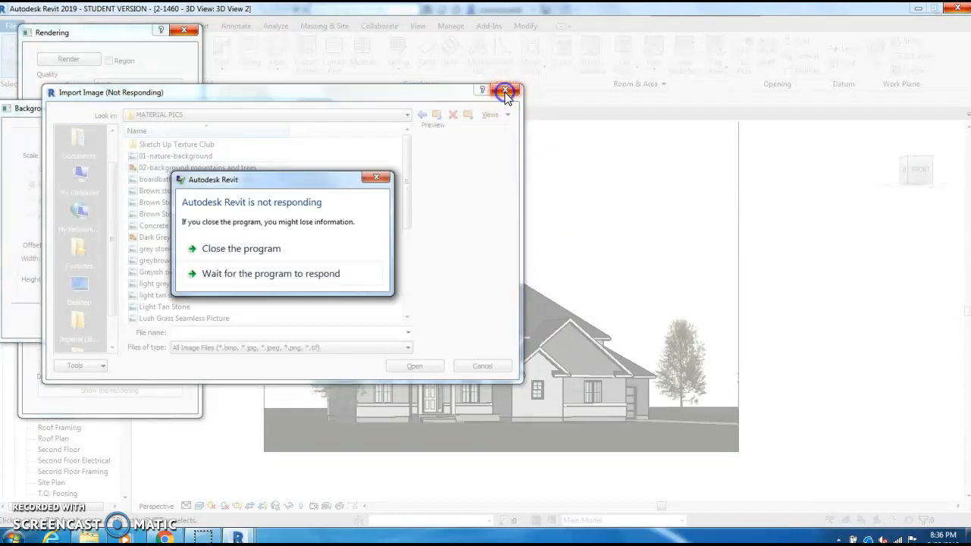
pyautogui.click(377, 177)
pyautogui.moveTo(383, 95); pyautogui.dragTo(694, 77)
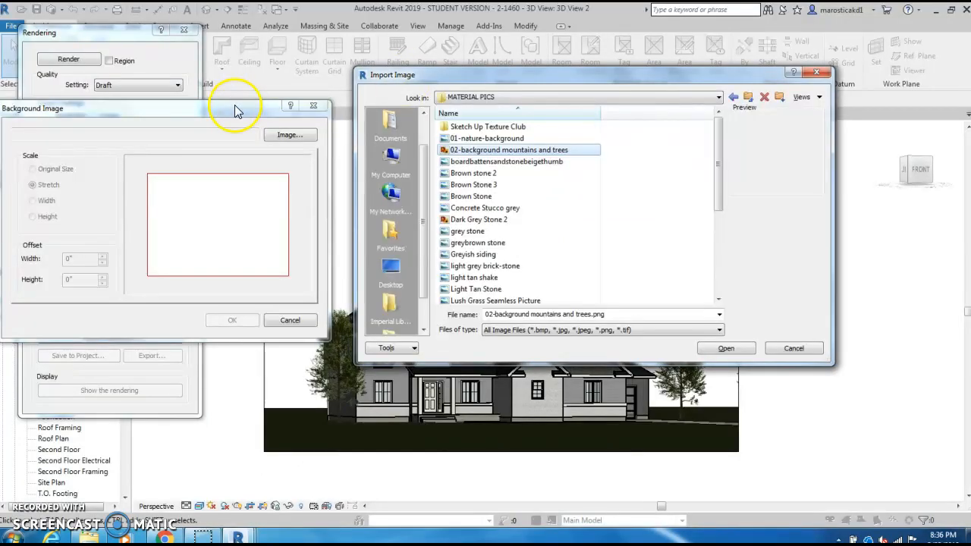
pyautogui.moveTo(518, 79); pyautogui.dragTo(366, 84)
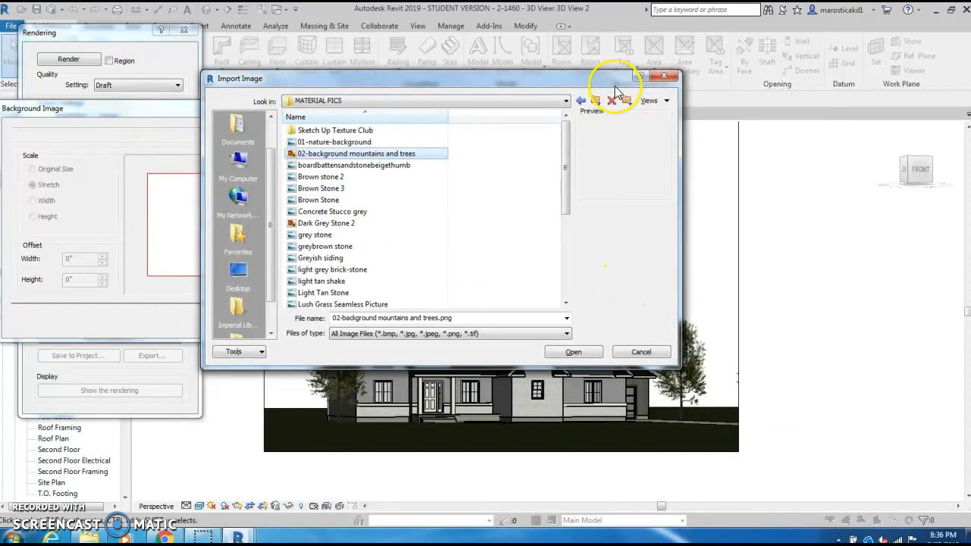
pyautogui.moveTo(574, 86); pyautogui.dragTo(732, 82)
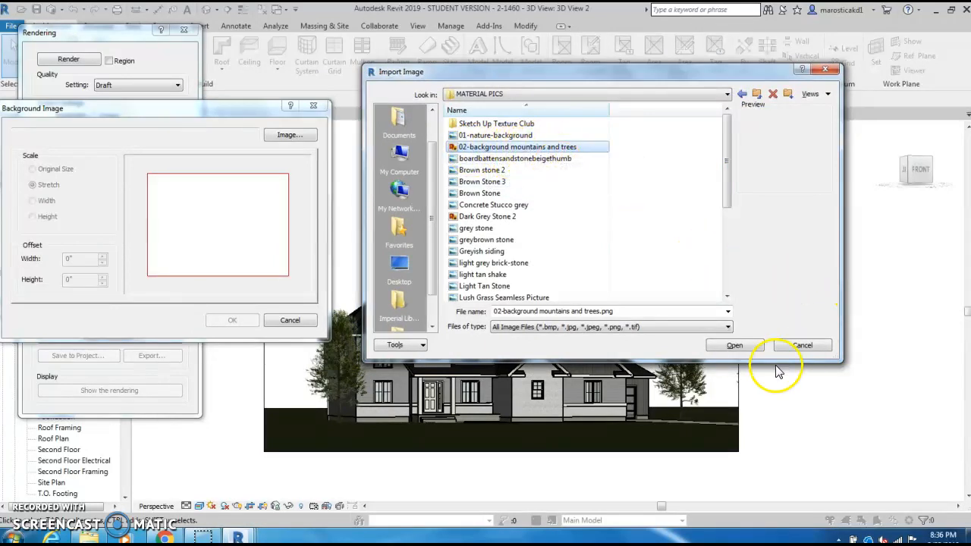
# Step: Load 02-background mountains and trees.png as the background image and accept it with Stretch scaling and 0" offsets
pyautogui.click(724, 351)
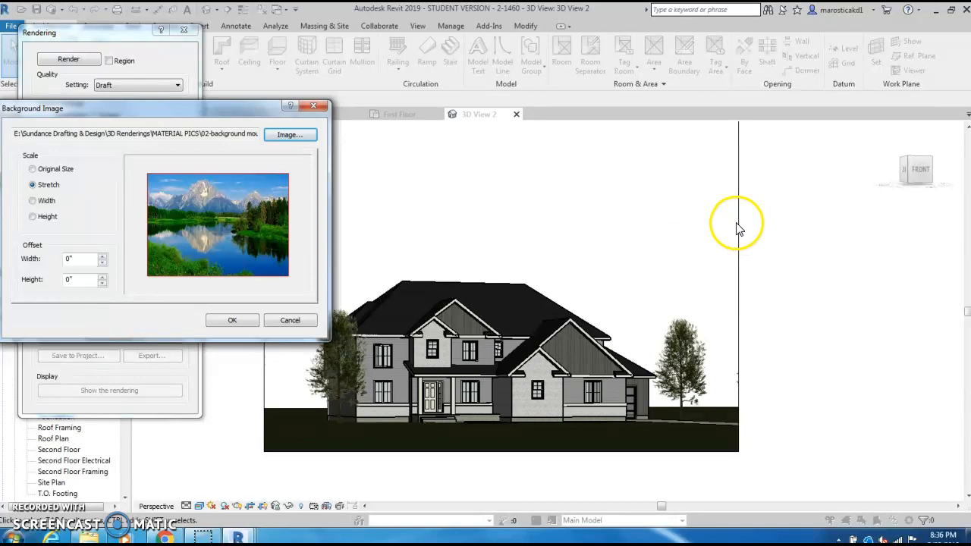
pyautogui.click(237, 537)
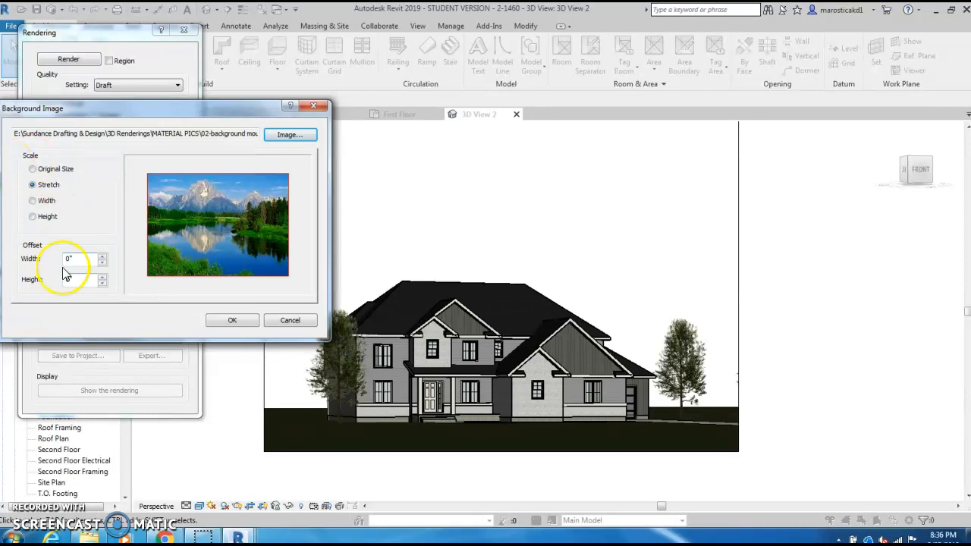
pyautogui.click(232, 321)
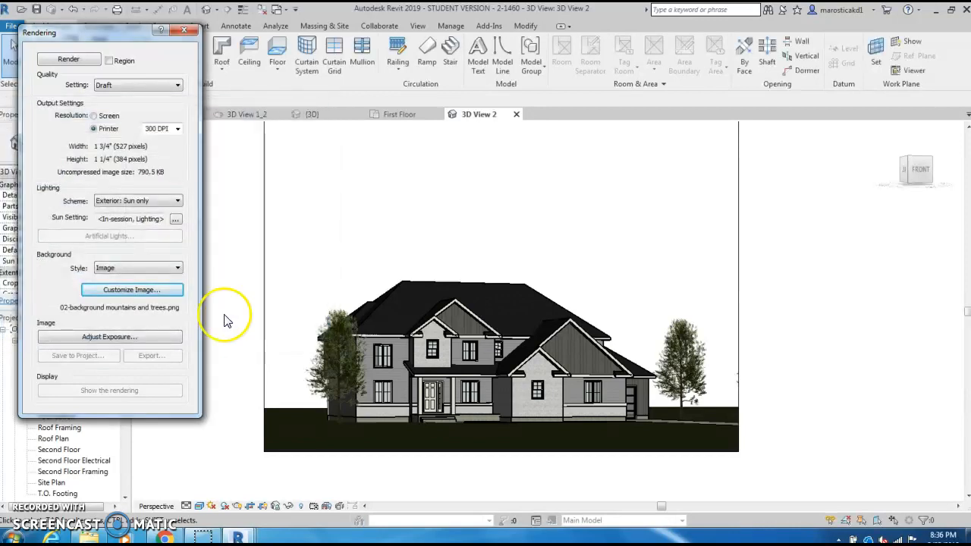
# Step: Try exposure value 13.92, saturation 1.40 and white point 4692.1 for the rendering, reset them to defaults and leave the exposure settings
pyautogui.click(98, 341)
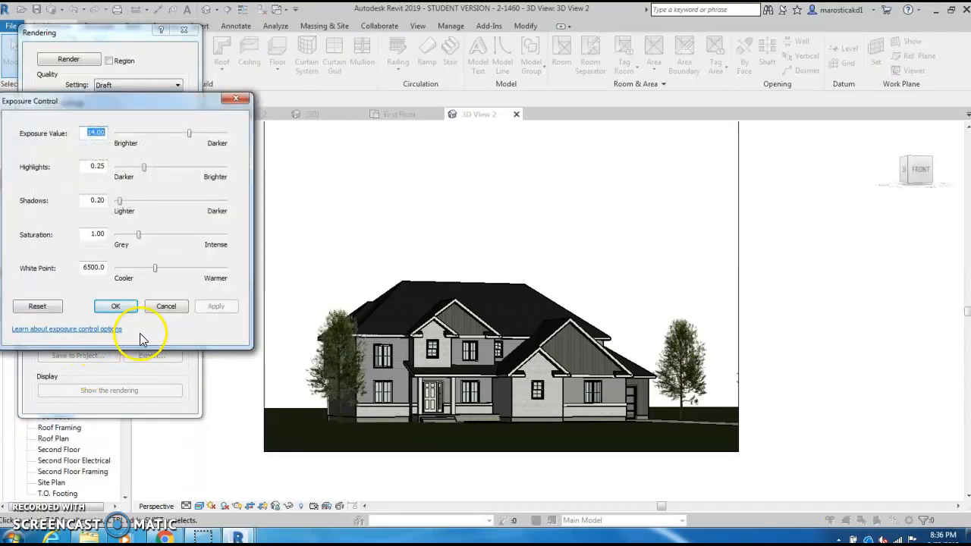
pyautogui.moveTo(189, 136)
pyautogui.mouseDown()
pyautogui.moveTo(169, 145)
pyautogui.moveTo(161, 135)
pyautogui.moveTo(188, 135)
pyautogui.mouseUp()
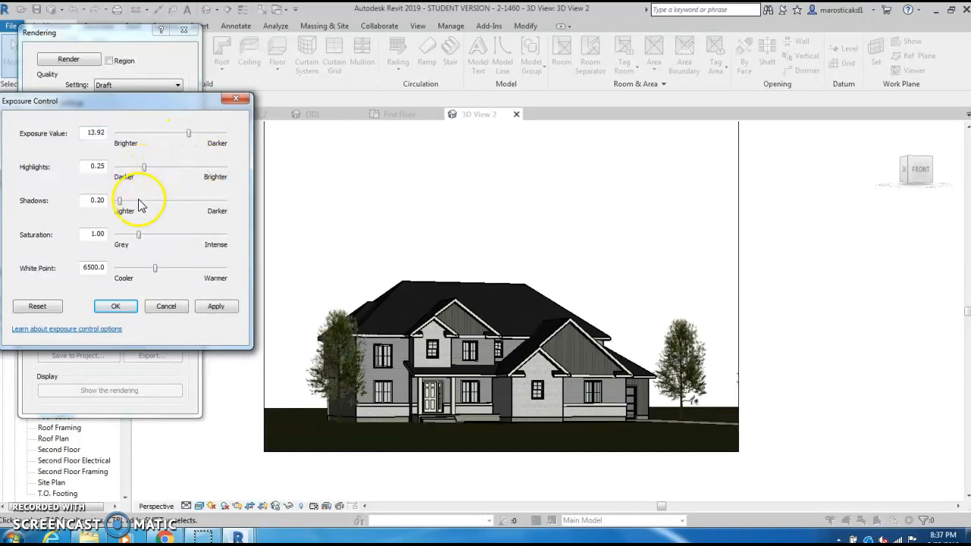
pyautogui.click(138, 237)
pyautogui.moveTo(137, 241); pyautogui.dragTo(143, 281)
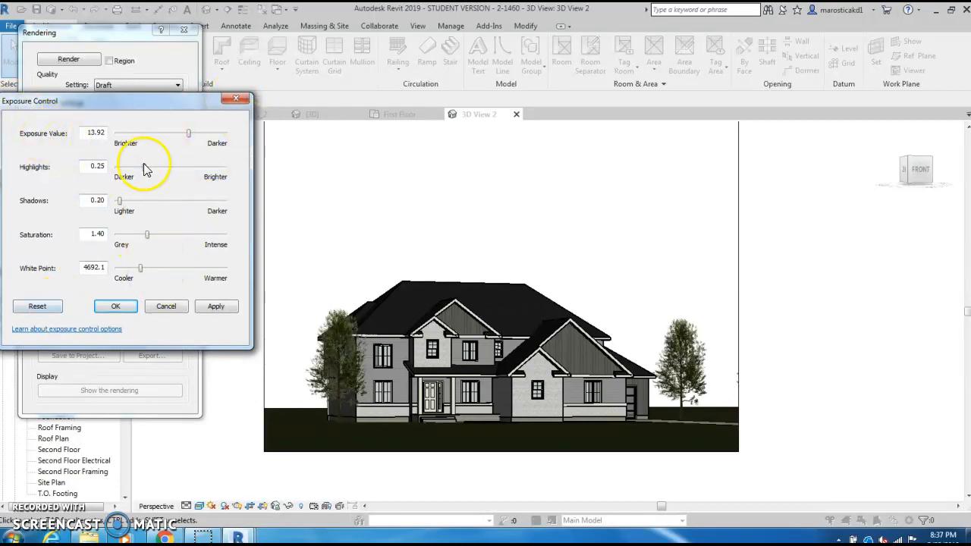
pyautogui.click(59, 303)
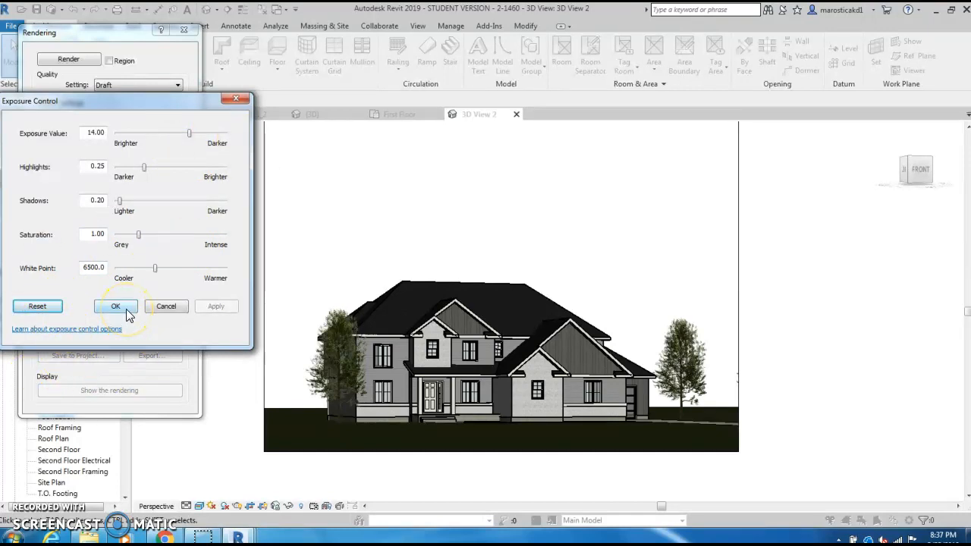
pyautogui.moveTo(121, 106)
pyautogui.mouseDown()
pyautogui.moveTo(135, 99)
pyautogui.moveTo(125, 103)
pyautogui.mouseUp()
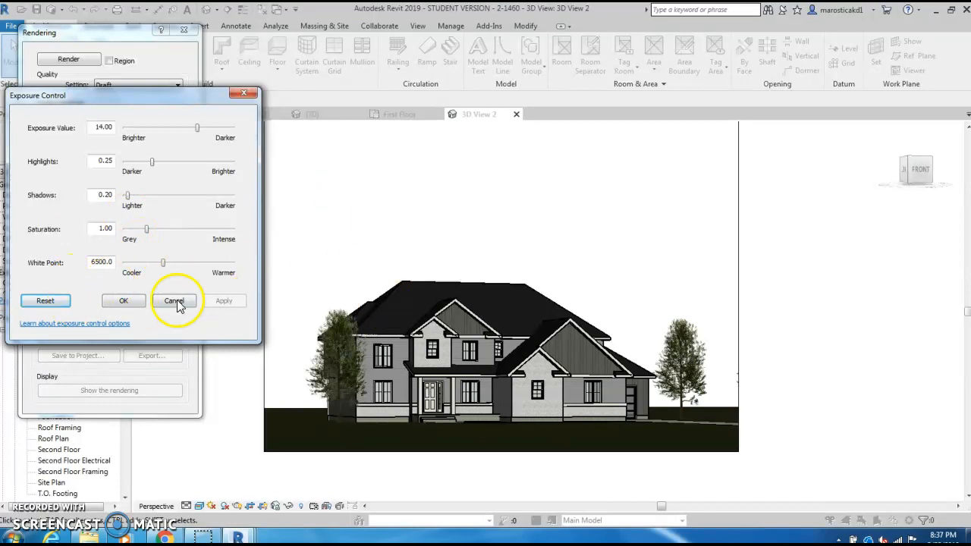
pyautogui.moveTo(187, 100); pyautogui.dragTo(211, 116)
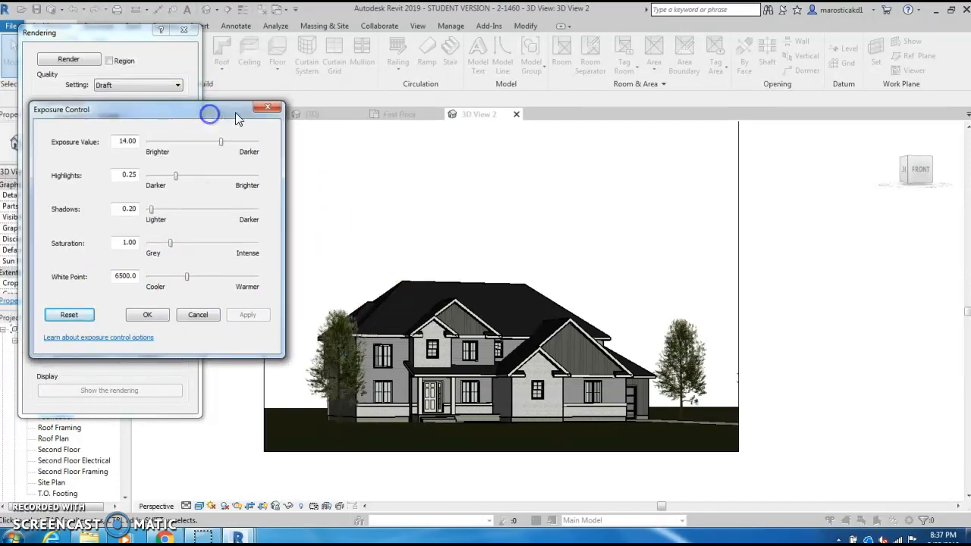
pyautogui.click(265, 108)
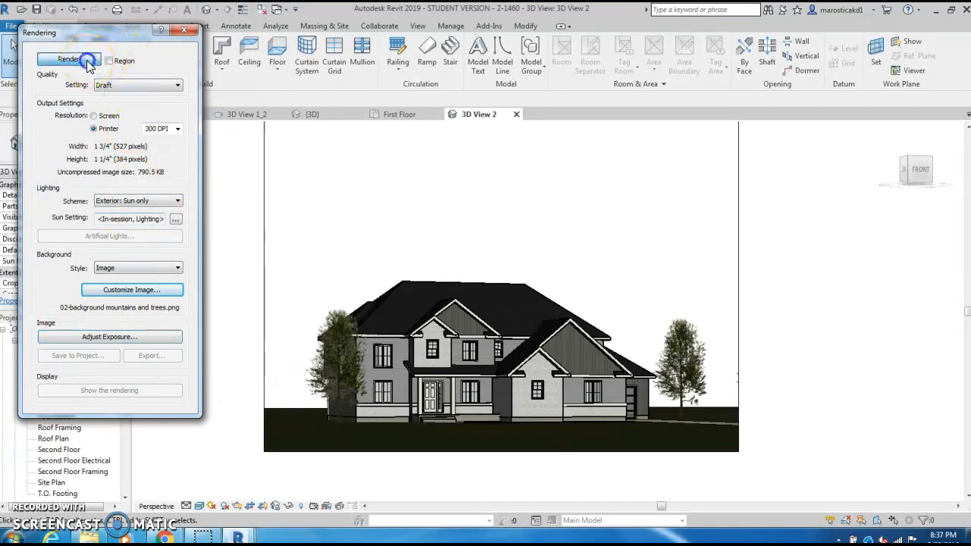
# Step: Render the 3D View 2 perspective at Draft quality, keep that quality setting and close the rendering settings
pyautogui.click(88, 60)
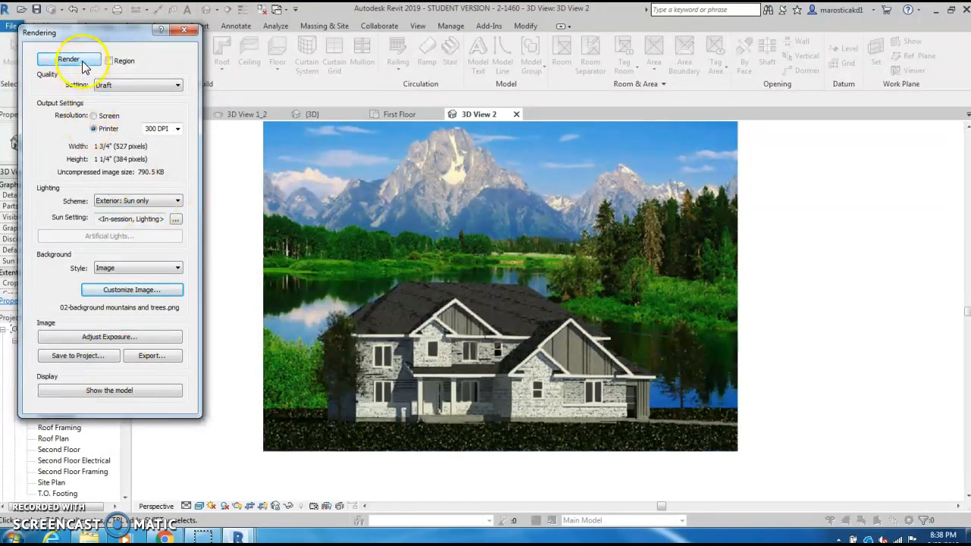
pyautogui.click(163, 86)
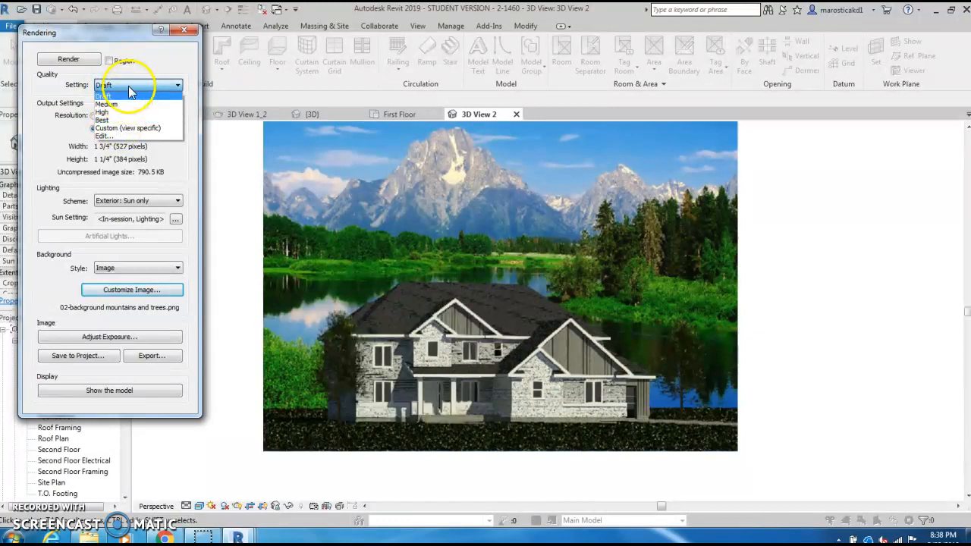
pyautogui.click(129, 88)
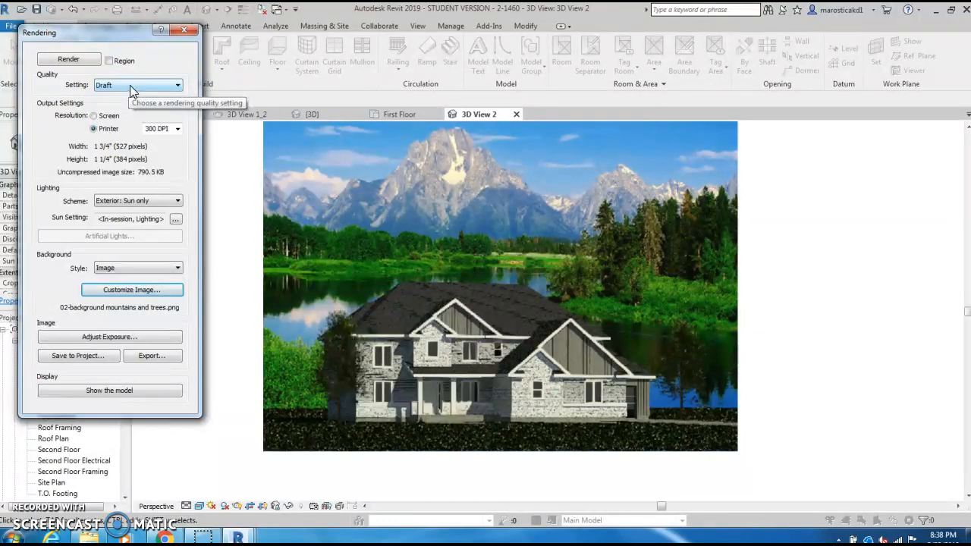
pyautogui.click(49, 86)
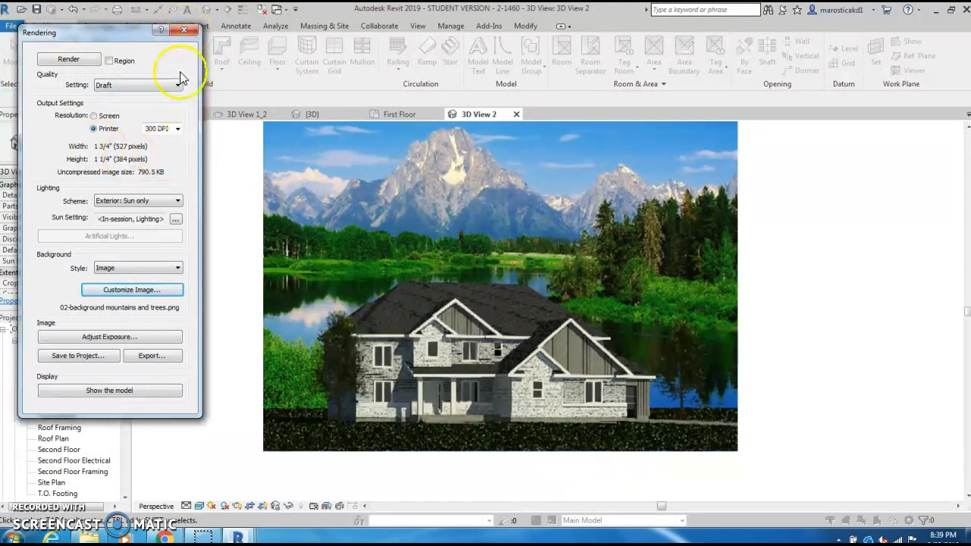
pyautogui.click(184, 32)
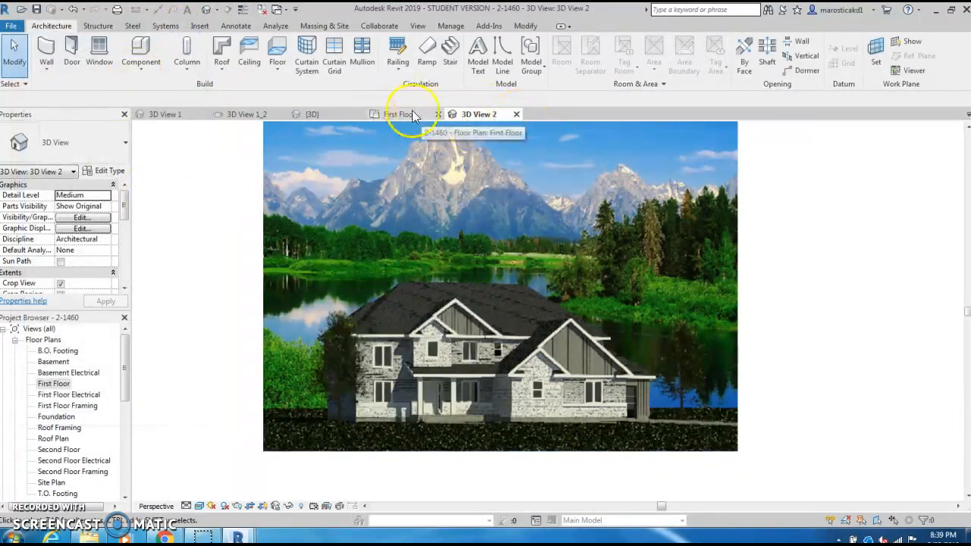
# Step: Return 3D View 2 from the rendered image to the model and recheck its rendering settings
pyautogui.click(552, 355)
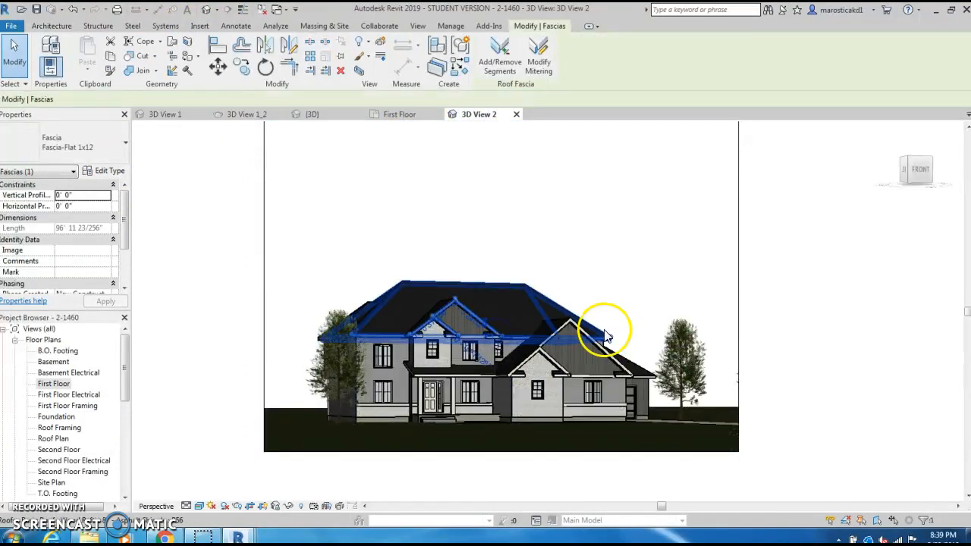
pyautogui.click(794, 310)
pyautogui.moveTo(742, 364); pyautogui.dragTo(731, 351, button='middle')
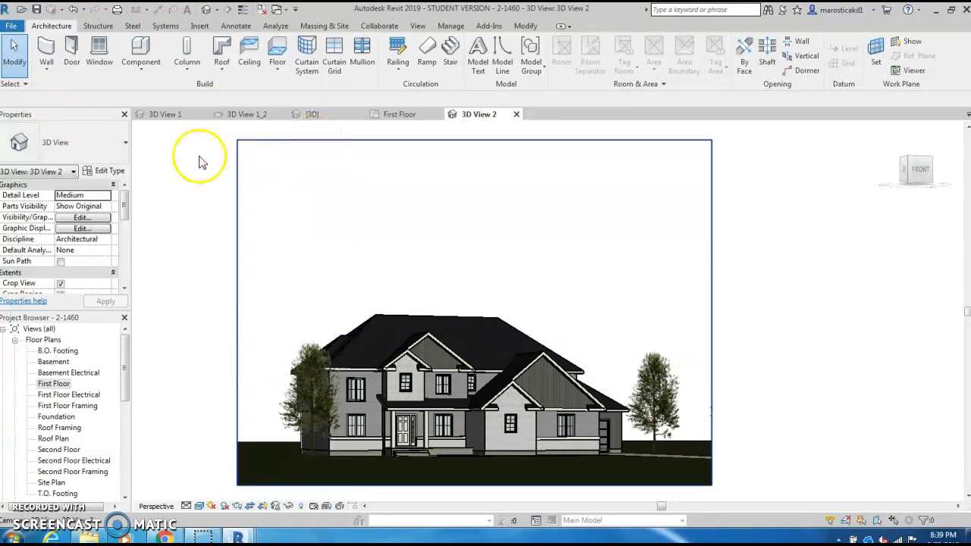
pyautogui.click(241, 512)
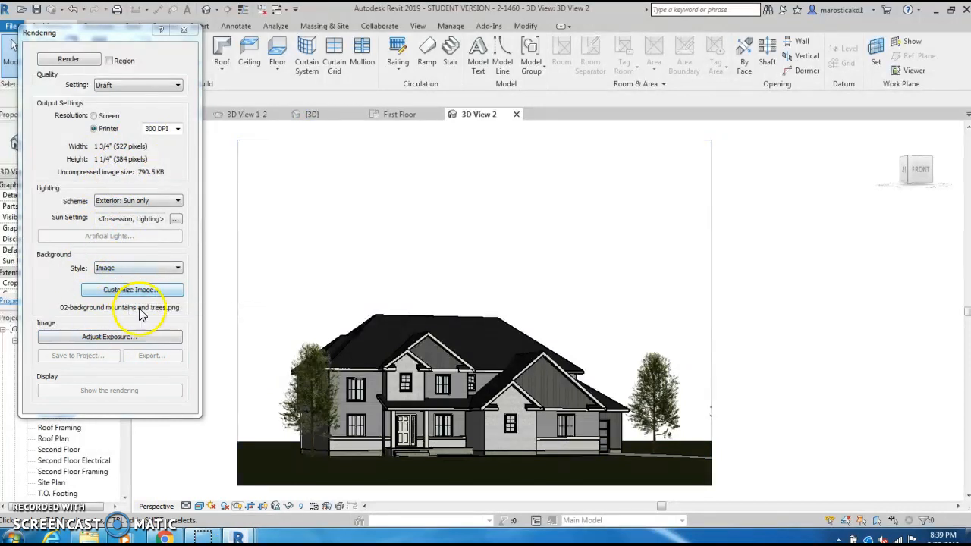
pyautogui.click(184, 29)
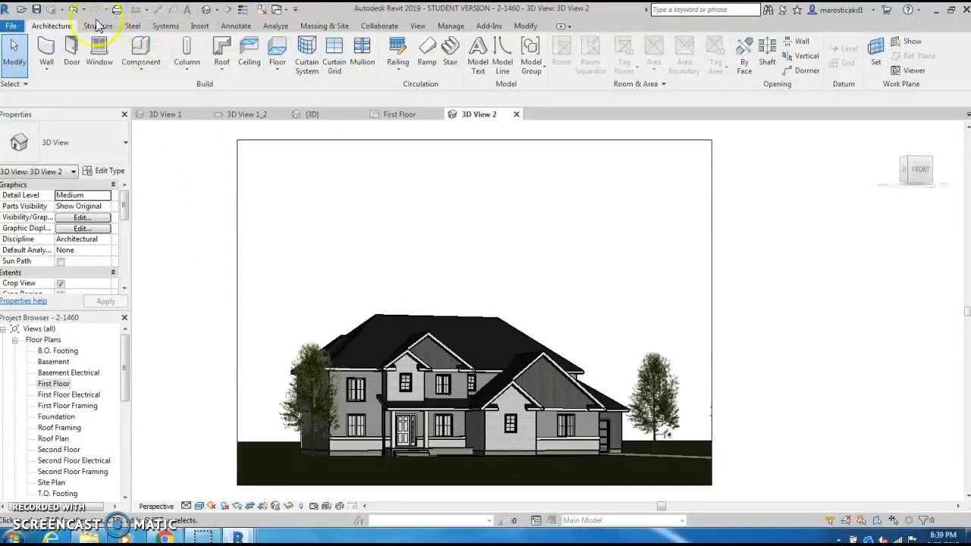
# Step: Start a Render in Cloud setup, keeping 3D View 2 as the view and Still Image as the output type
pyautogui.click(418, 26)
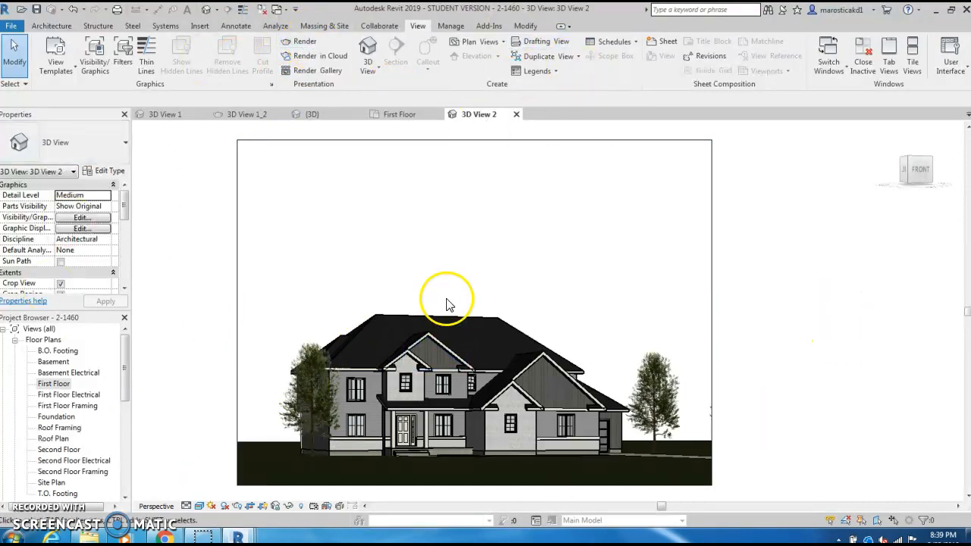
pyautogui.click(313, 60)
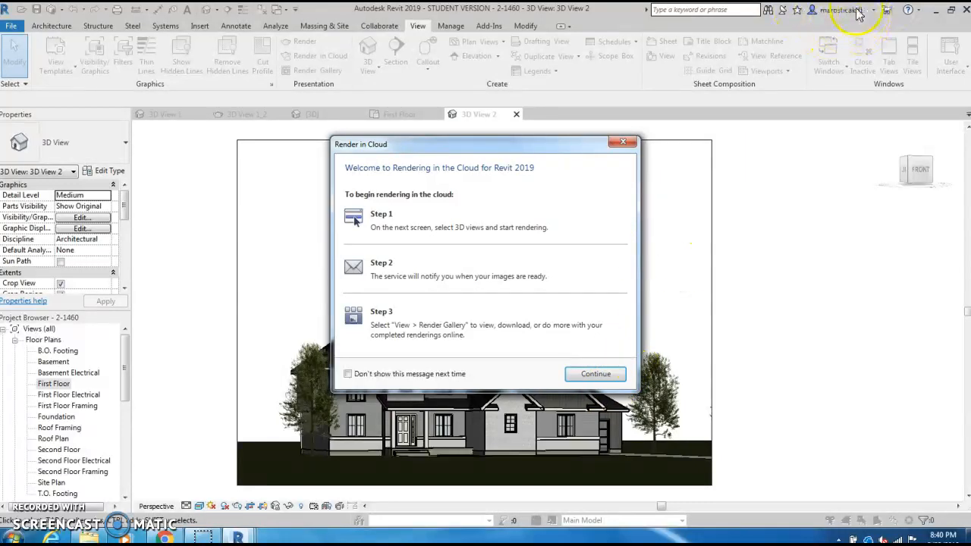
pyautogui.click(584, 373)
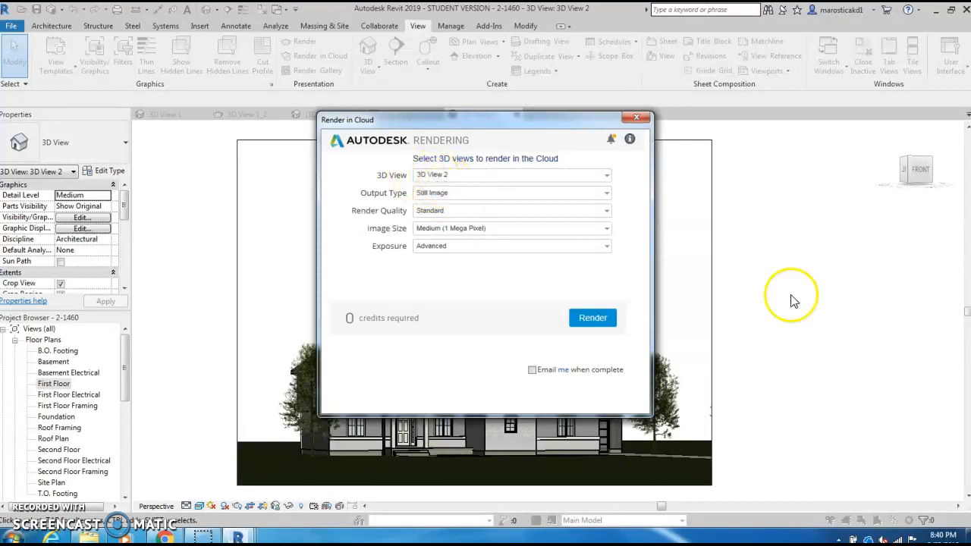
pyautogui.click(605, 178)
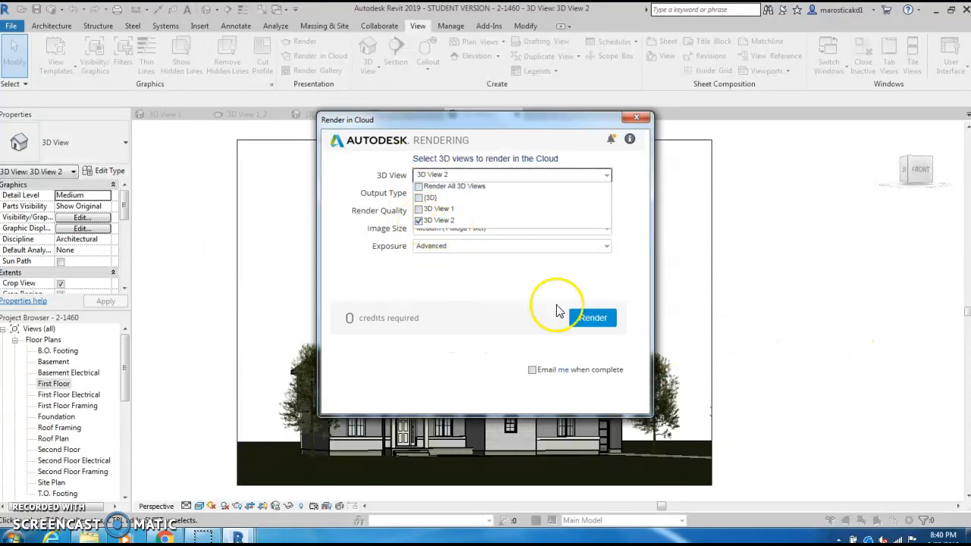
pyautogui.click(458, 283)
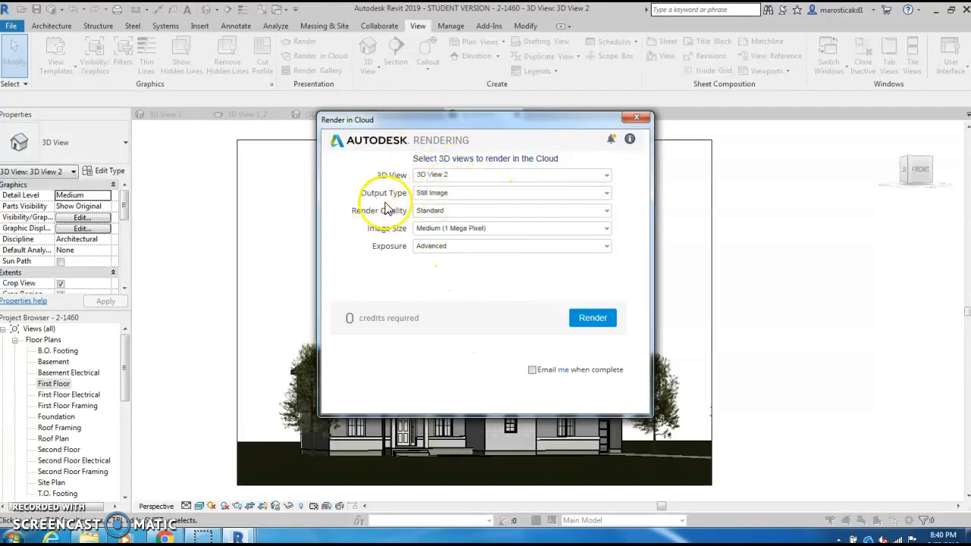
pyautogui.click(608, 195)
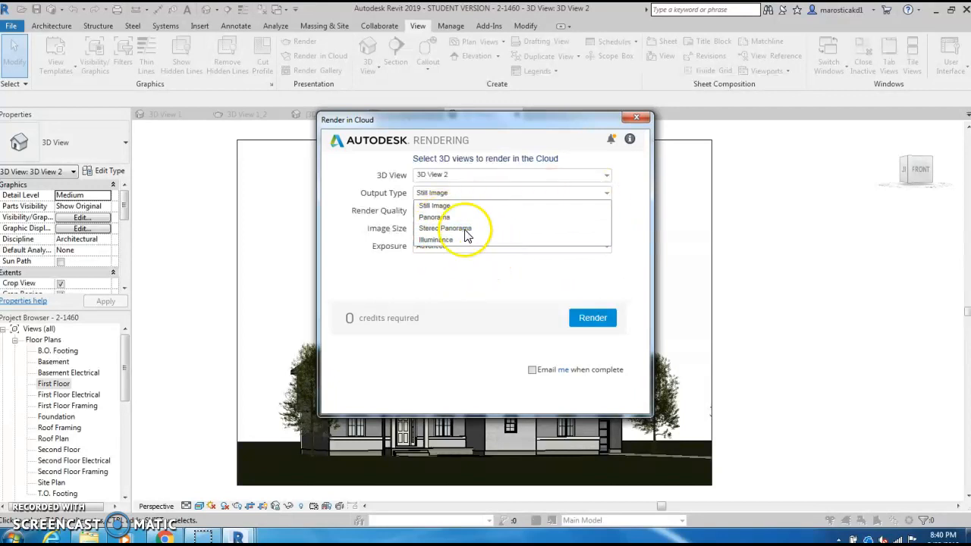
pyautogui.click(512, 277)
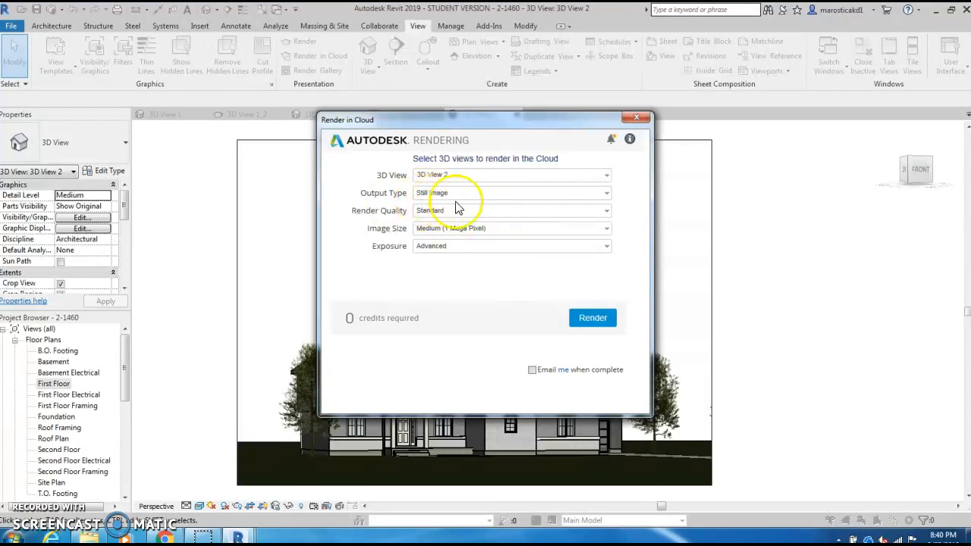
# Step: Set the cloud rendering's quality to Final and its image size to Maximum (16 Mega Pixel)
pyautogui.click(607, 214)
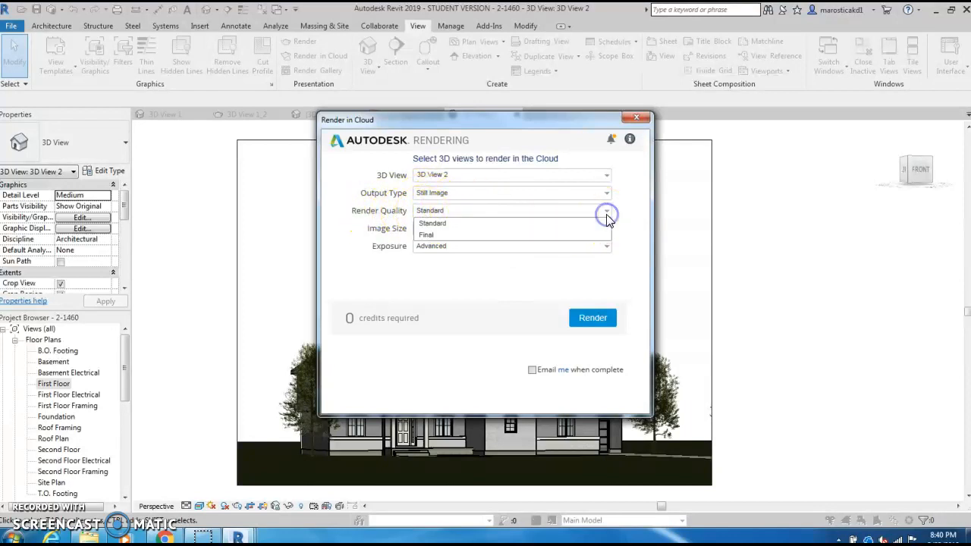
pyautogui.click(434, 236)
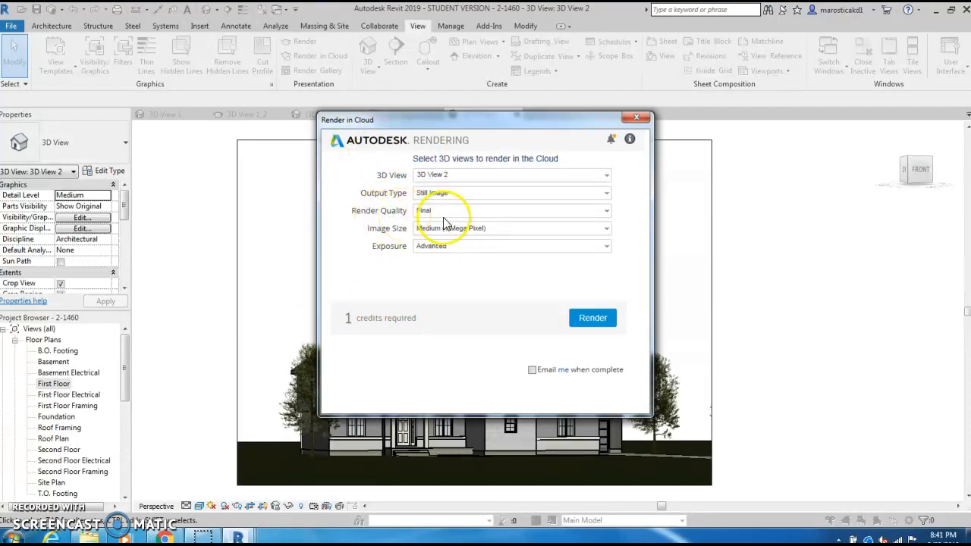
pyautogui.click(607, 232)
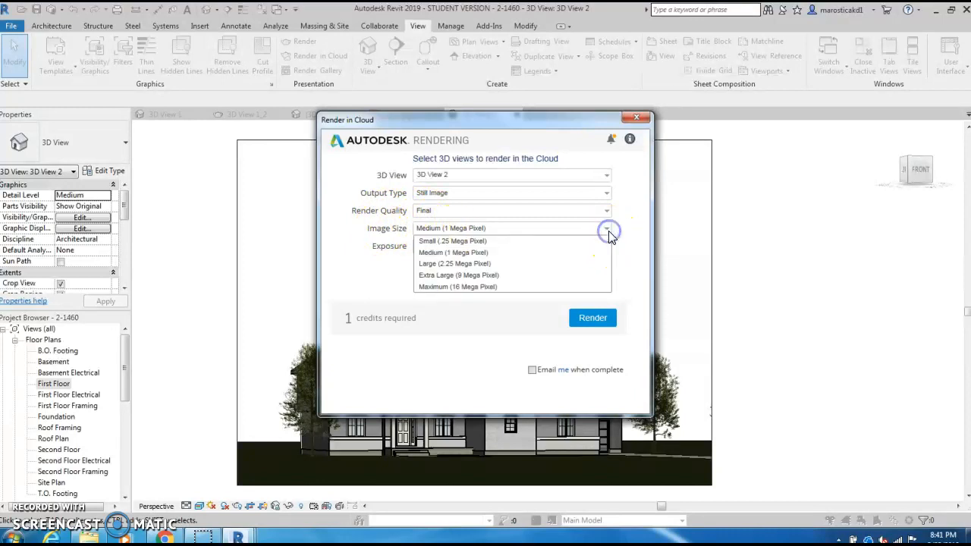
pyautogui.click(476, 288)
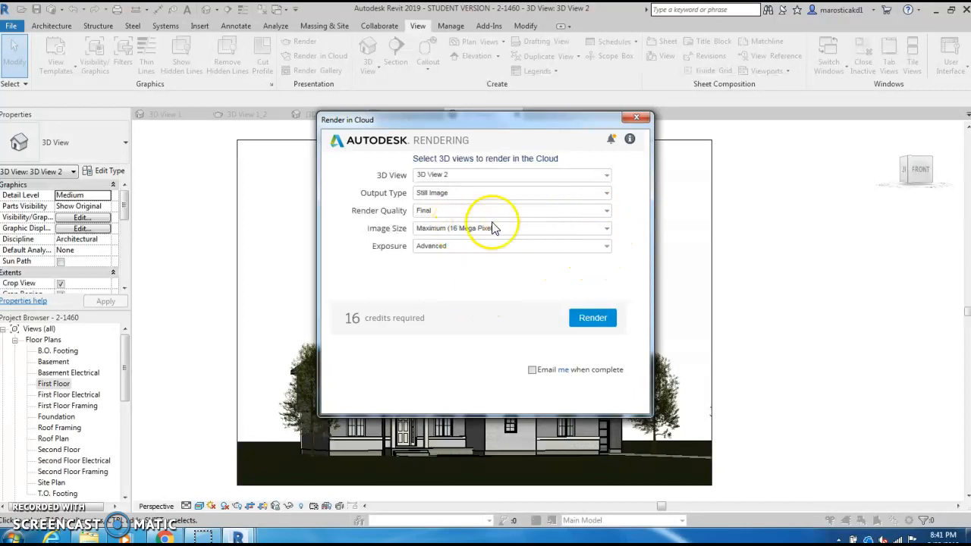
# Step: Reduce the cloud rendering's image size to Medium (1 Mega Pixel), and raise it to Large (2.25 Mega Pixel)
pyautogui.click(605, 229)
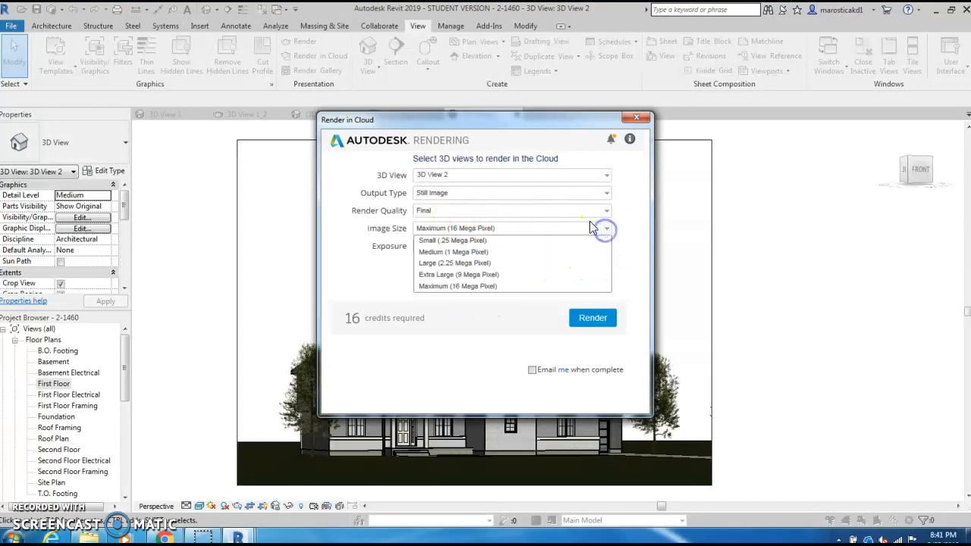
pyautogui.click(465, 253)
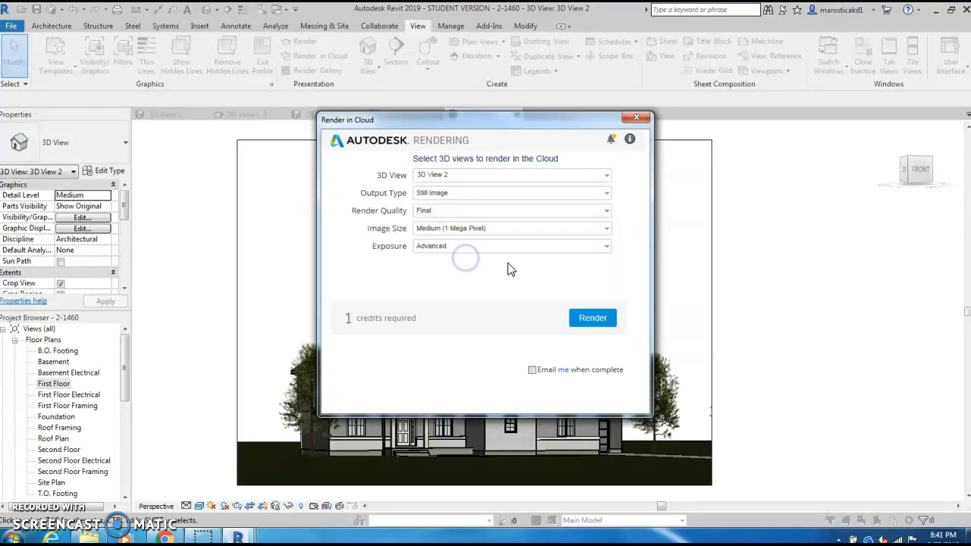
pyautogui.click(593, 227)
pyautogui.click(446, 263)
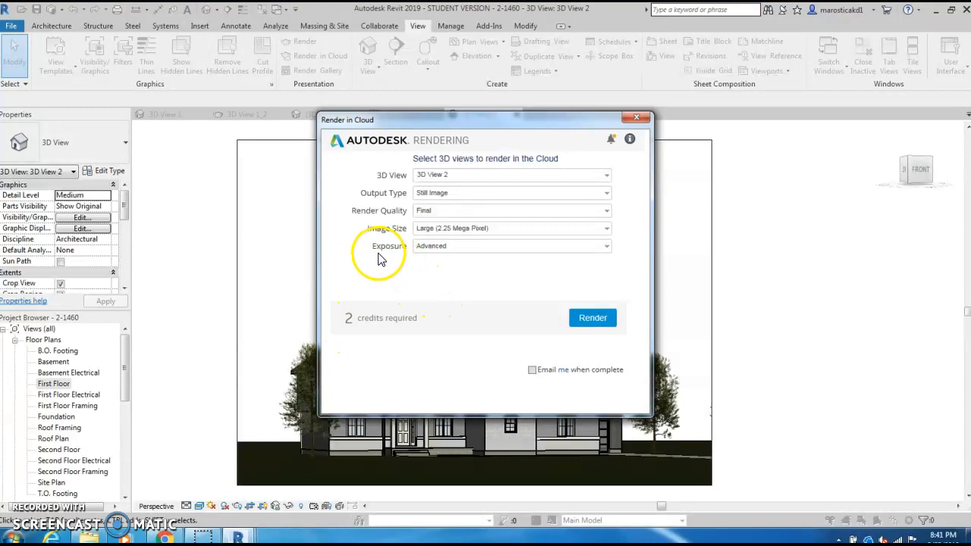
# Step: Keep the cloud rendering's exposure at Advanced and close the setup without starting the render
pyautogui.click(608, 249)
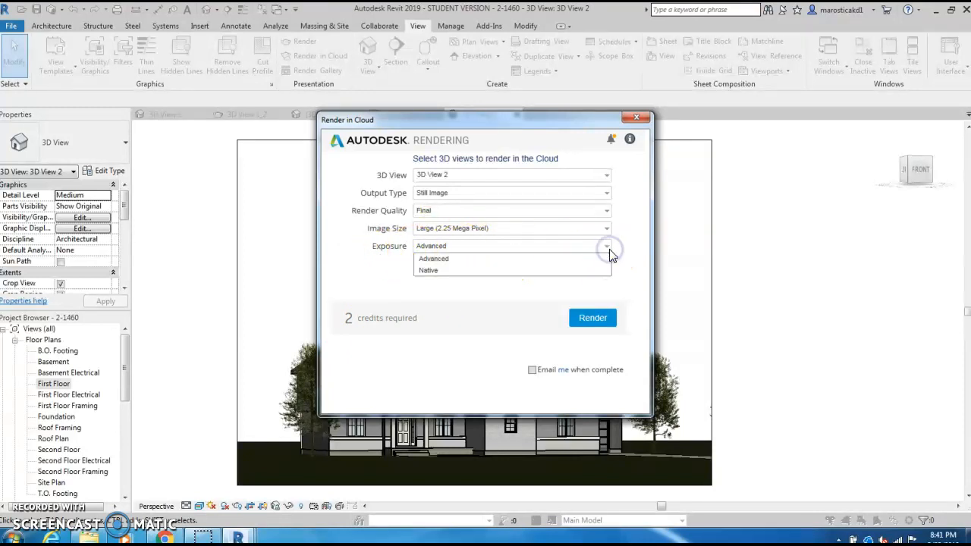
pyautogui.click(438, 261)
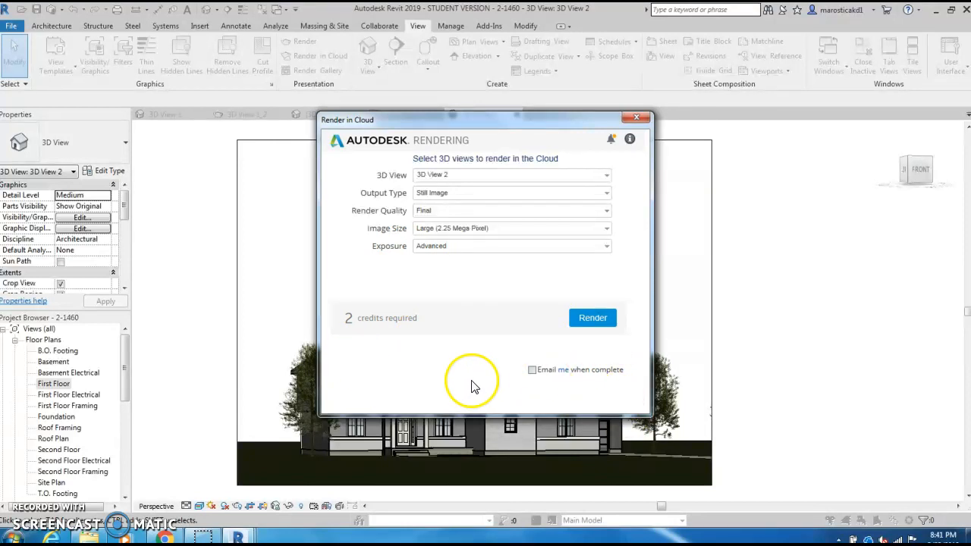
pyautogui.click(532, 369)
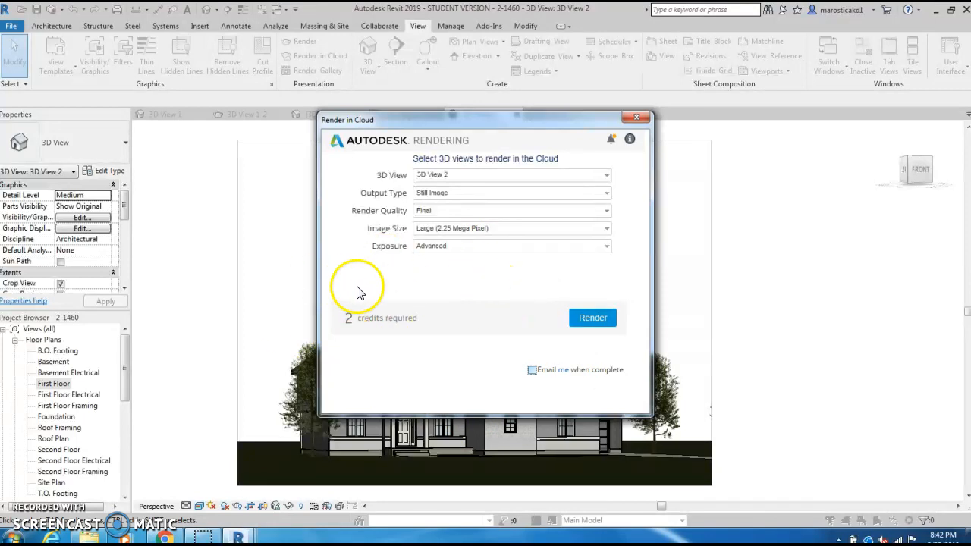
pyautogui.click(636, 118)
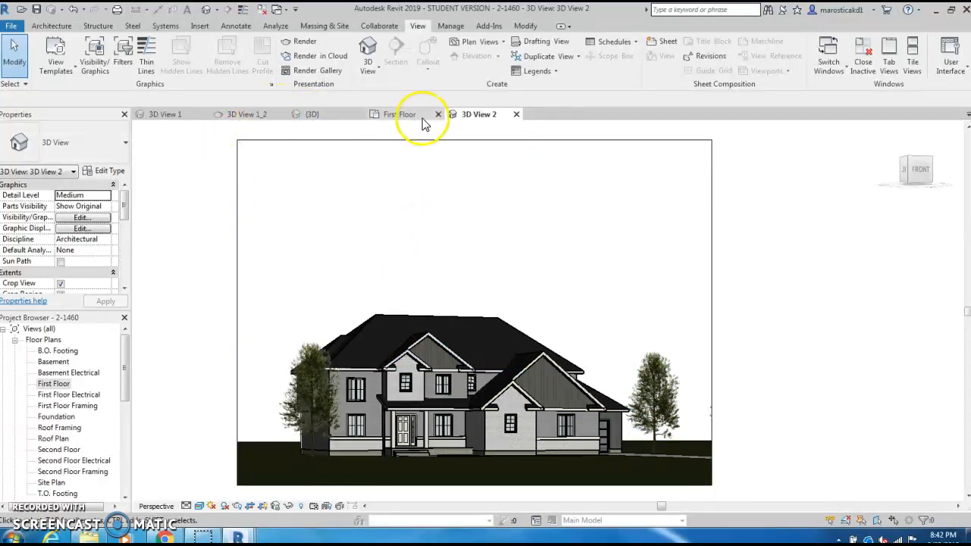
# Step: Open the saved rendering 3D View 1_2 and examine the finished image of the house against the mountains
pyautogui.click(240, 119)
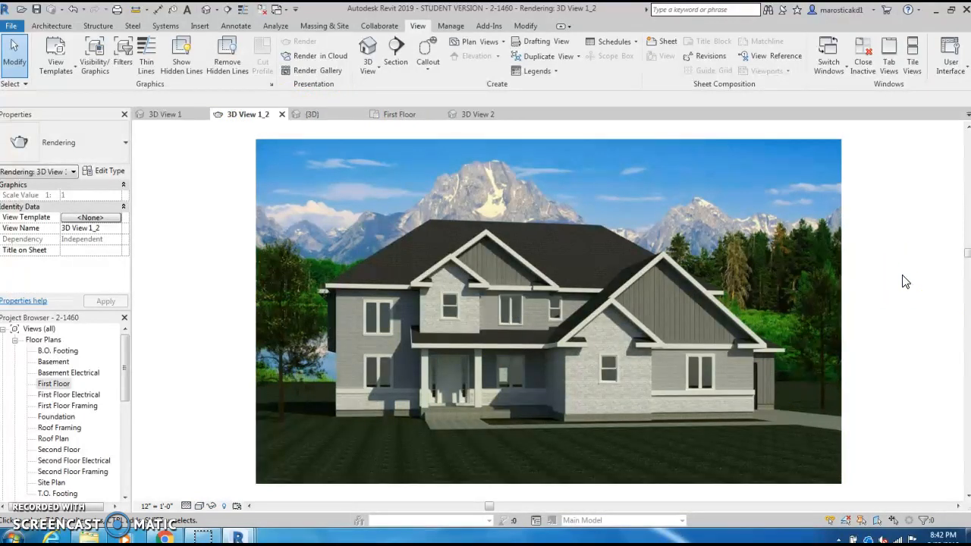
pyautogui.click(728, 424)
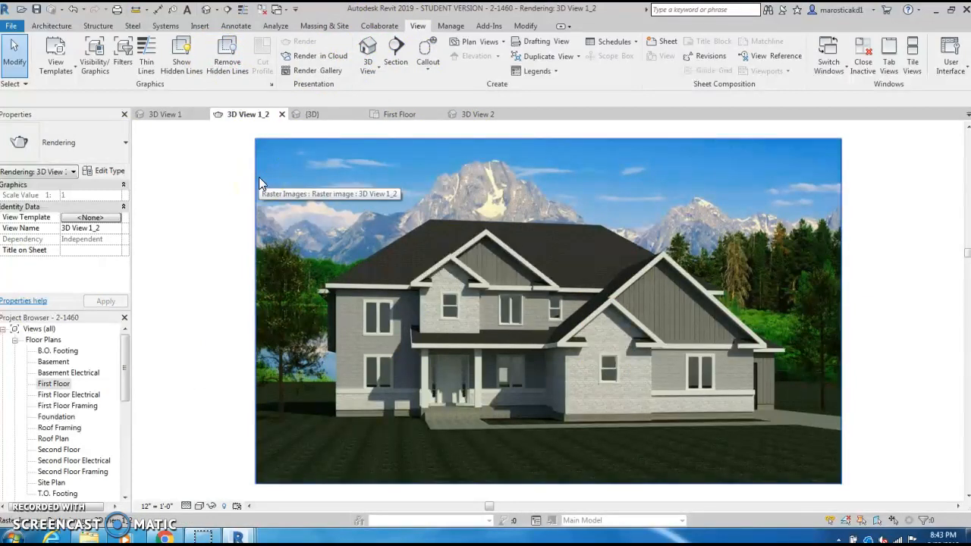
pyautogui.click(217, 184)
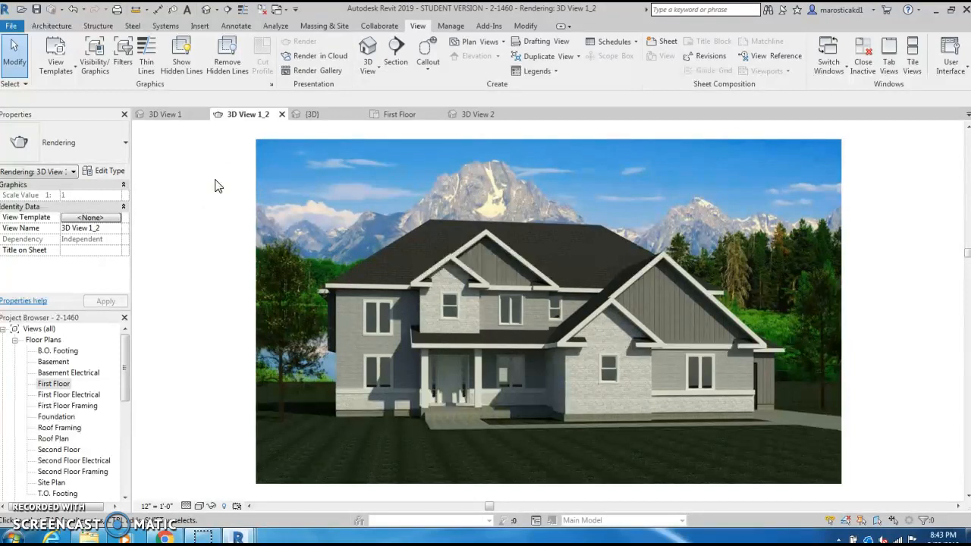
pyautogui.click(260, 148)
pyautogui.click(211, 197)
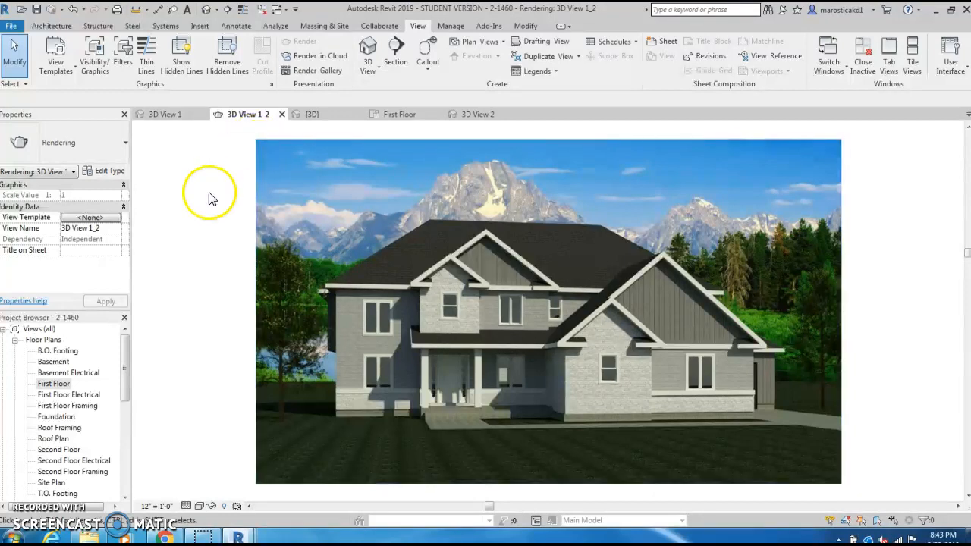